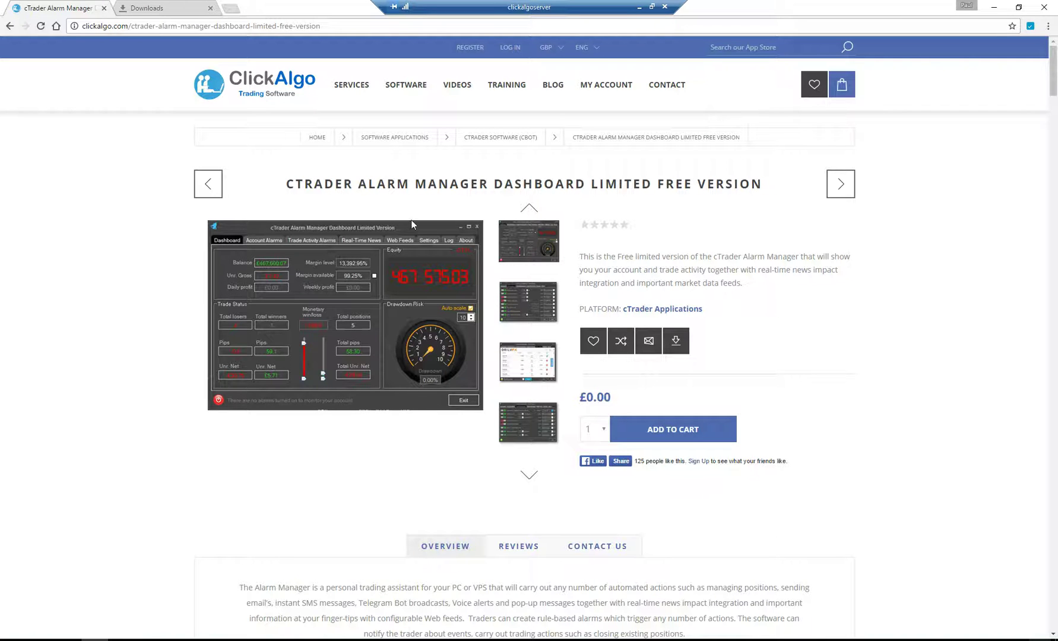
- Look over the free Alarm Manager Dashboard product page, then minimise the cAlgo window
mouse_move(413, 86)
scroll(696, 371, down, 6)
scroll(694, 371, up, 6)
key(alt+Tab)
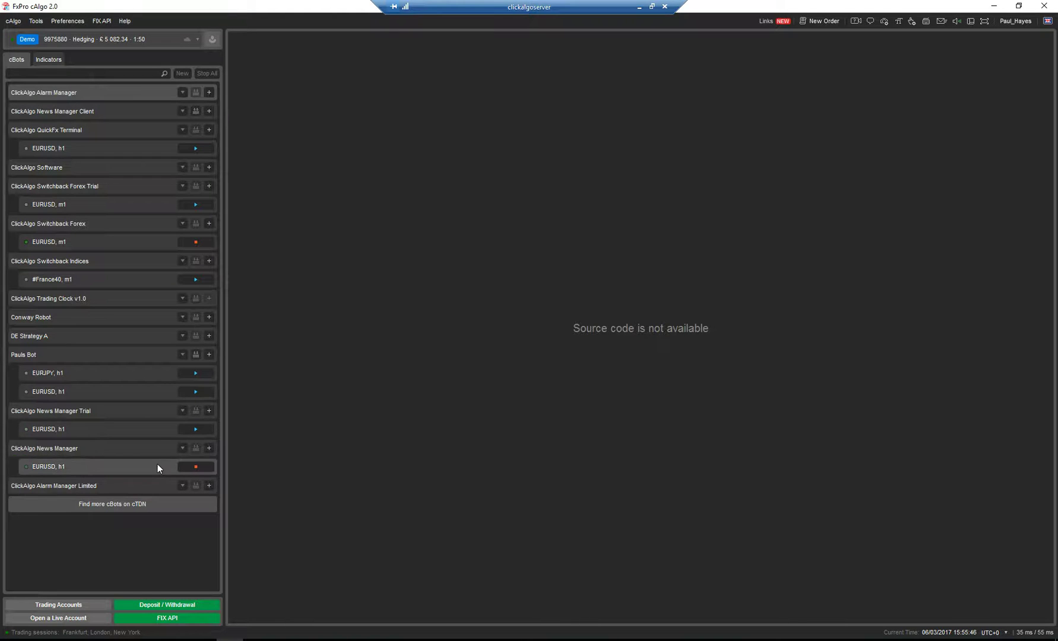
click(994, 6)
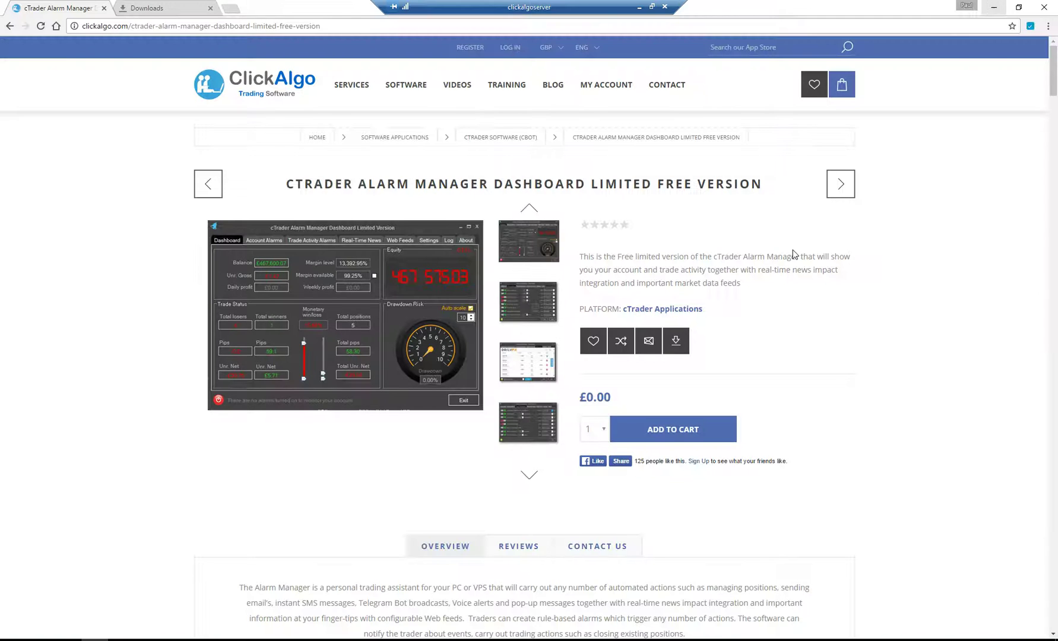
- Bring up the EURUSD chart, start the ClickAlgo Alarm cBot and move its dashboard higher
click(267, 639)
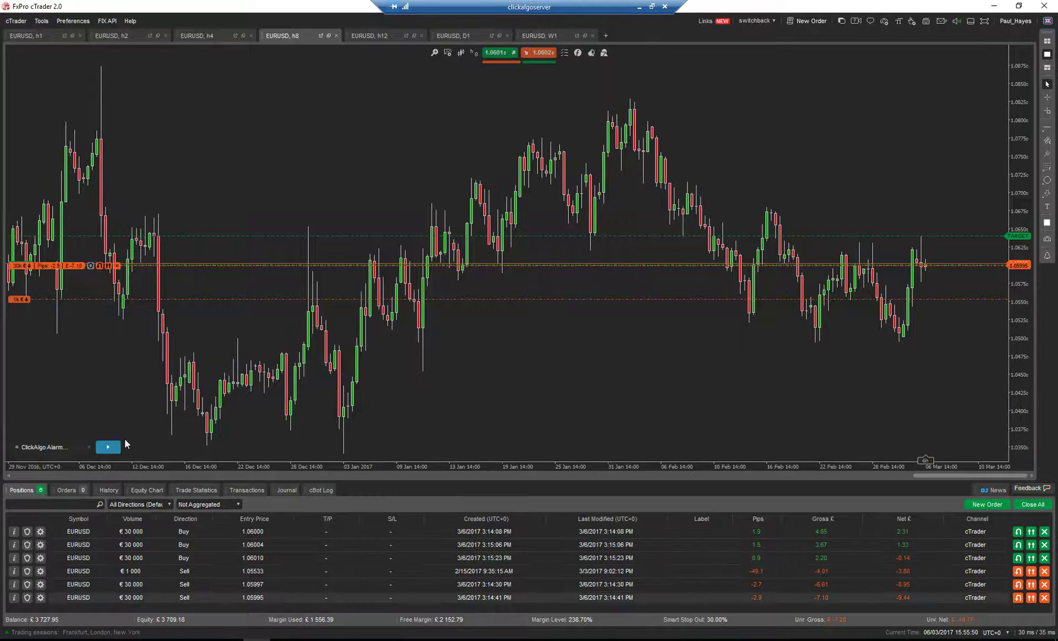
click(99, 449)
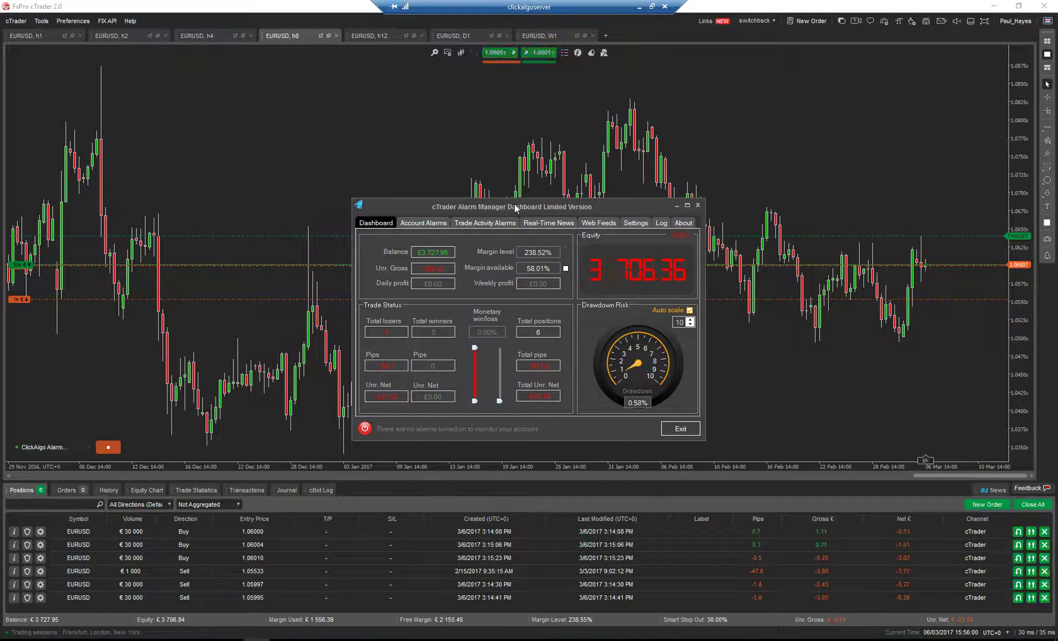
drag(509, 200, 499, 104)
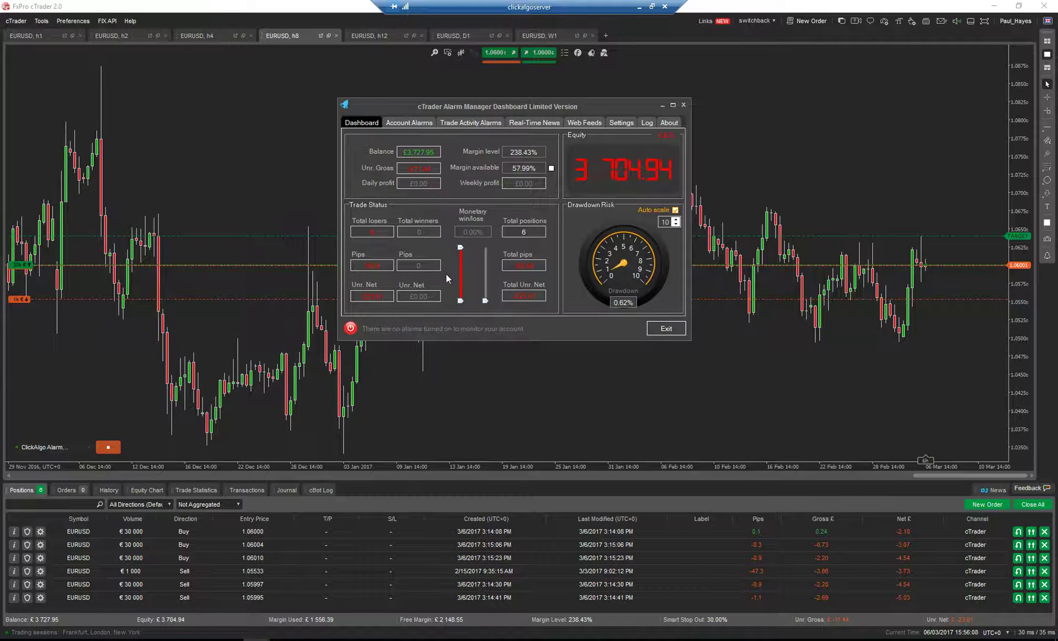
- Browse the Account Alarms, Trade Activity Alarms, Real-Time News and Calendar pages
click(416, 124)
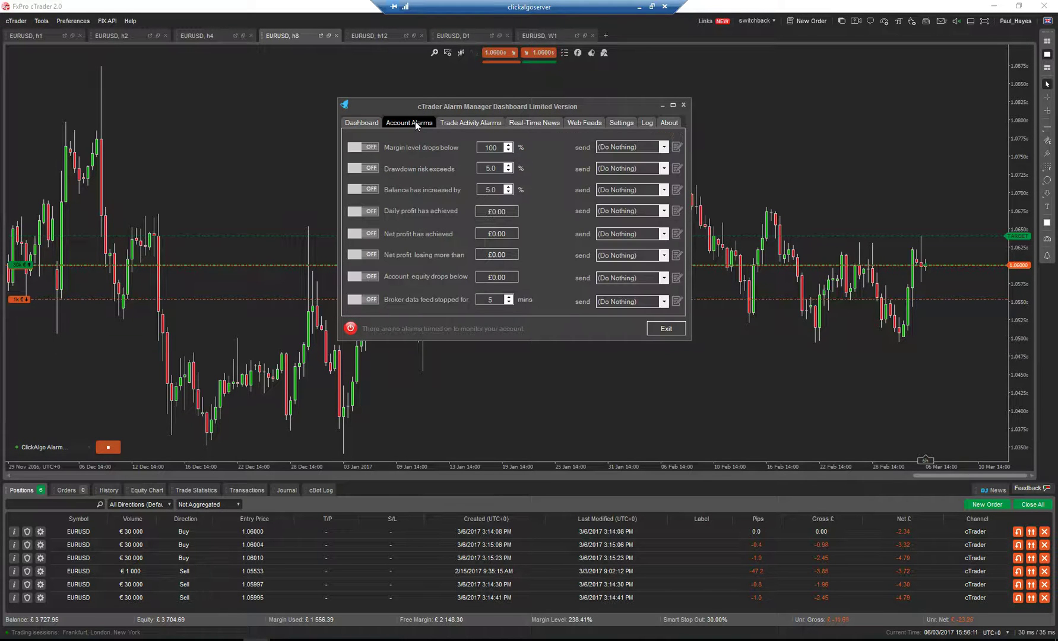
click(471, 122)
click(528, 122)
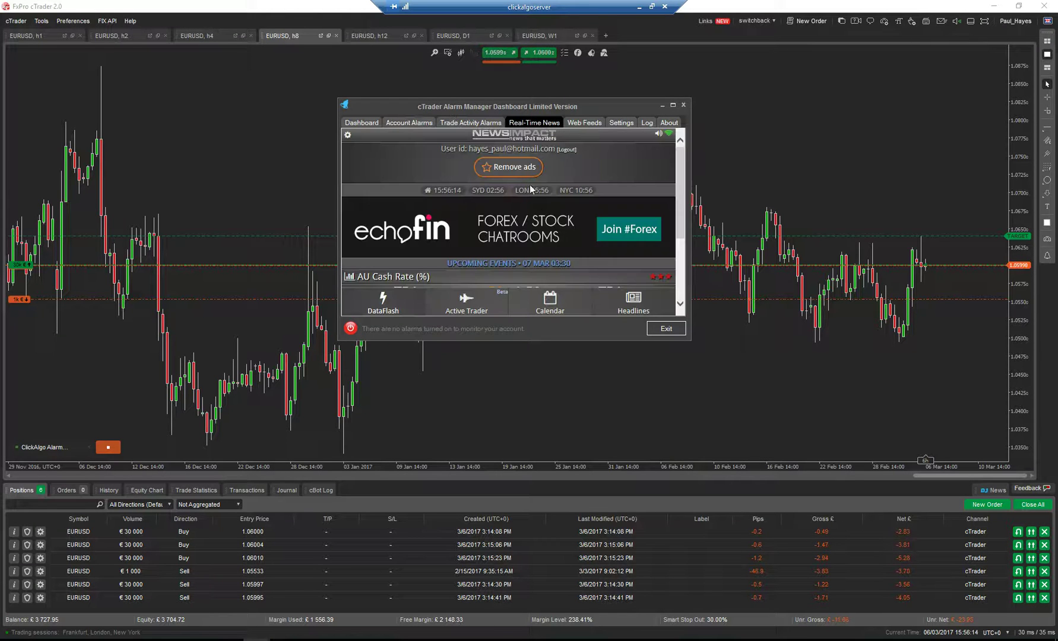
scroll(525, 207, down, 1)
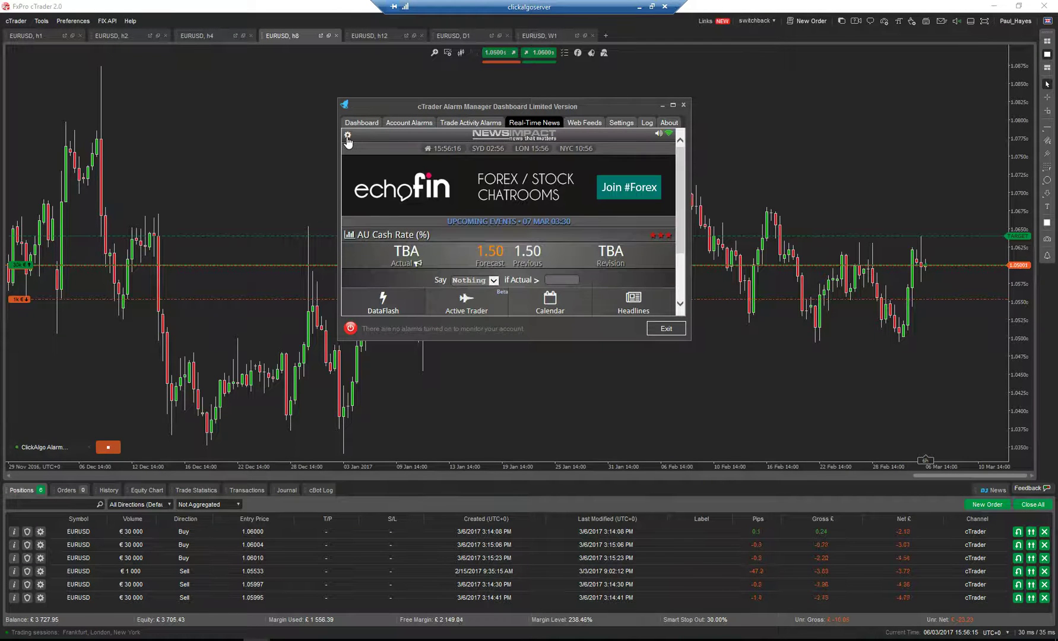
click(552, 305)
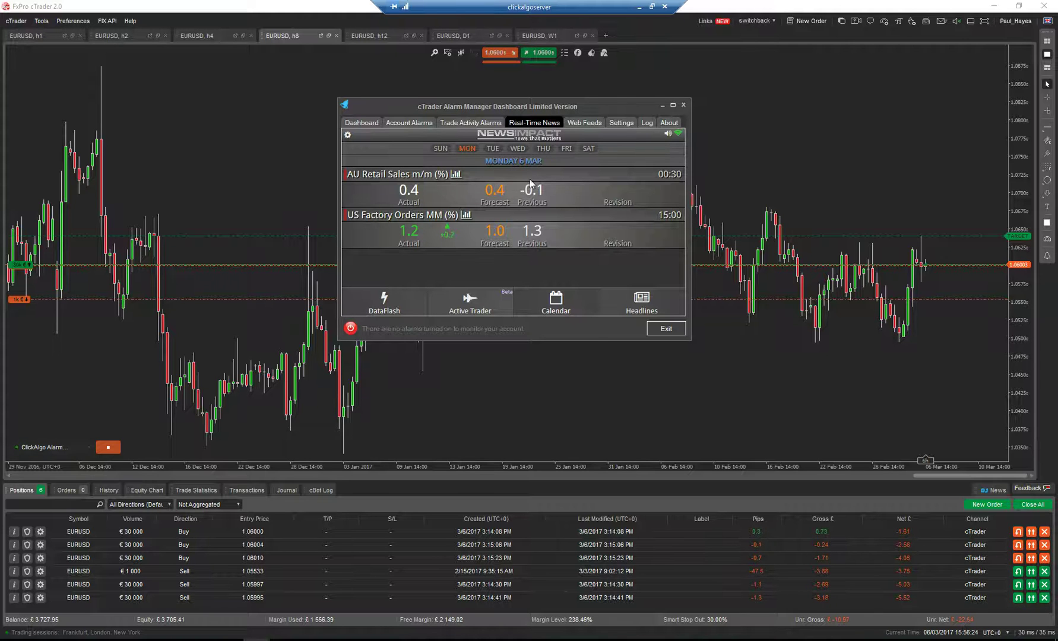
- Review the Web Feeds page, keeping Forex Zone Sentiment selected, then show Settings
click(585, 122)
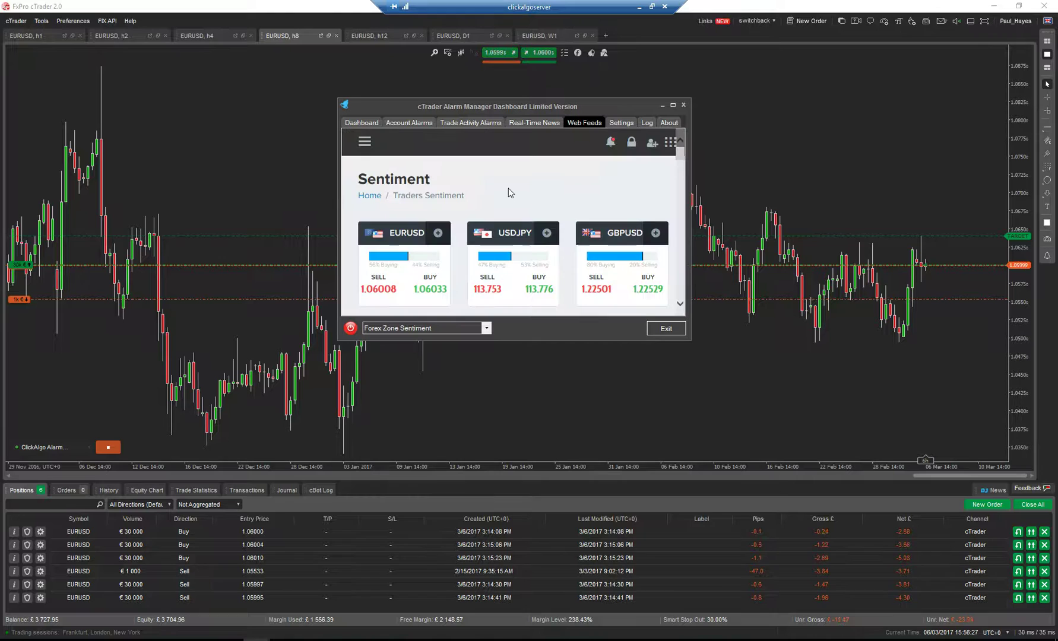
scroll(509, 190, down, 2)
scroll(511, 206, down, 1)
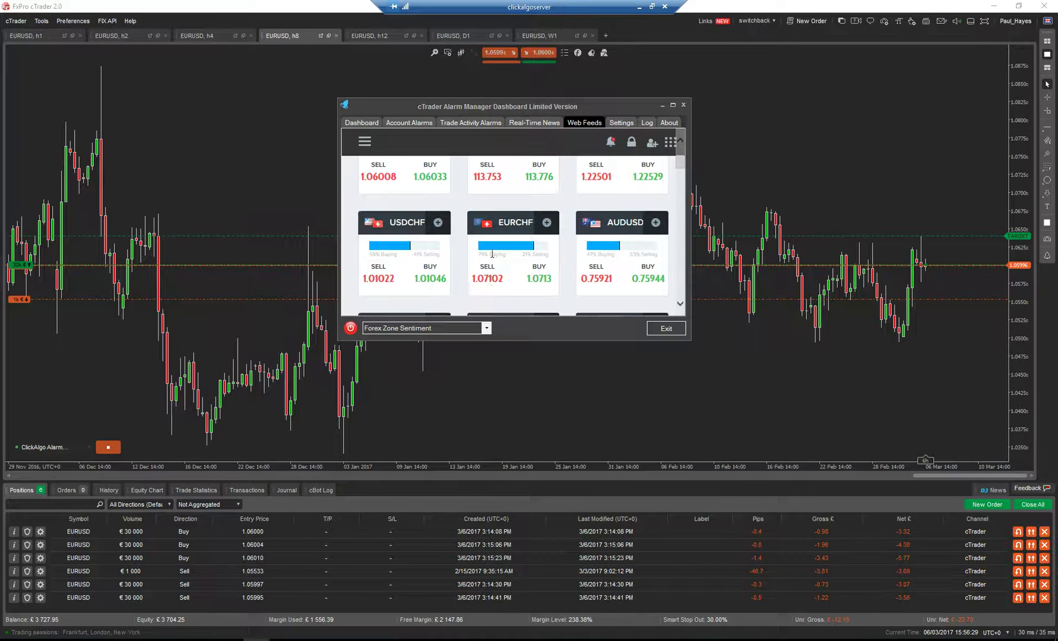
click(487, 328)
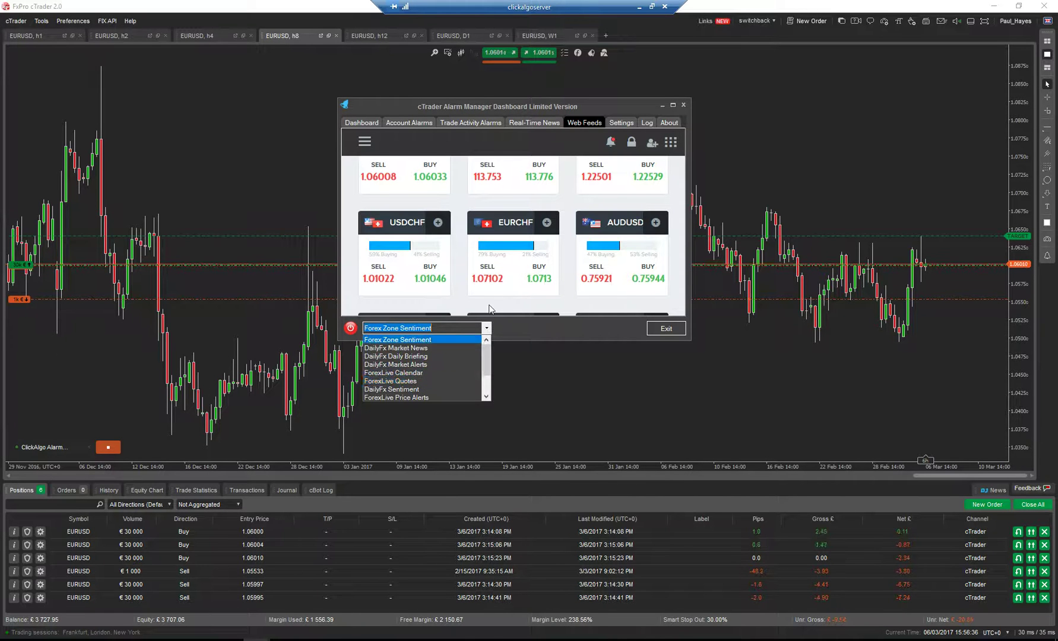
click(504, 284)
scroll(508, 281, down, 1)
scroll(507, 280, down, 1)
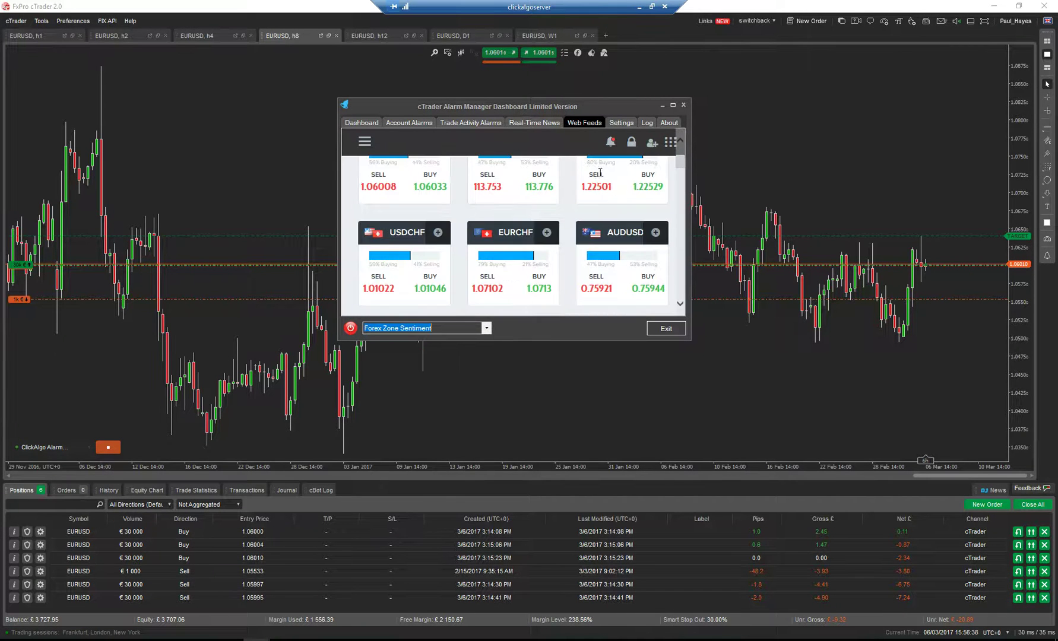
click(614, 123)
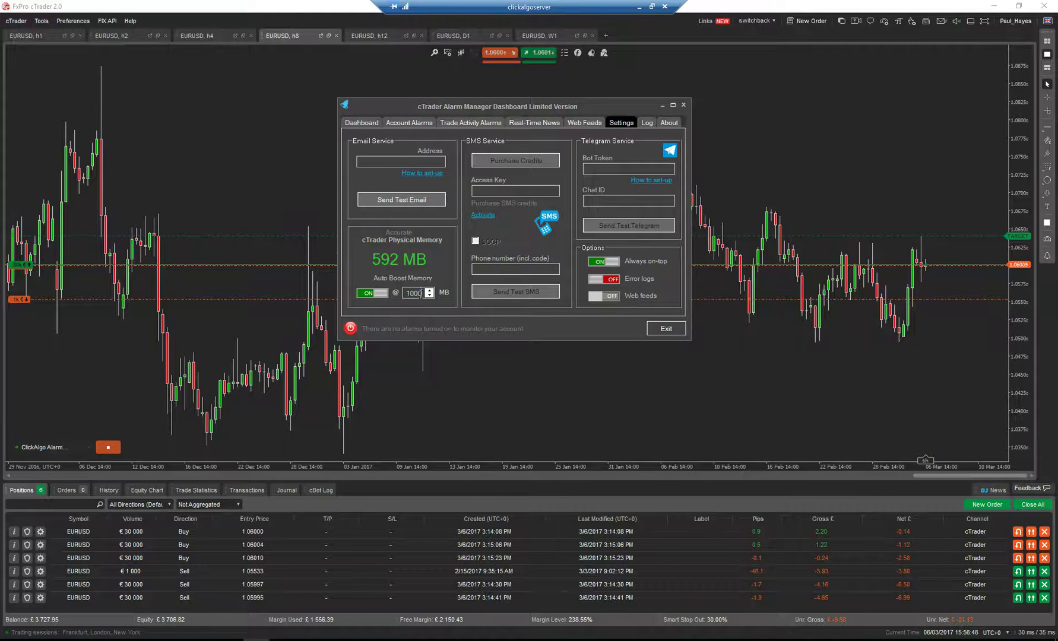
drag(420, 293, 386, 295)
text(55)
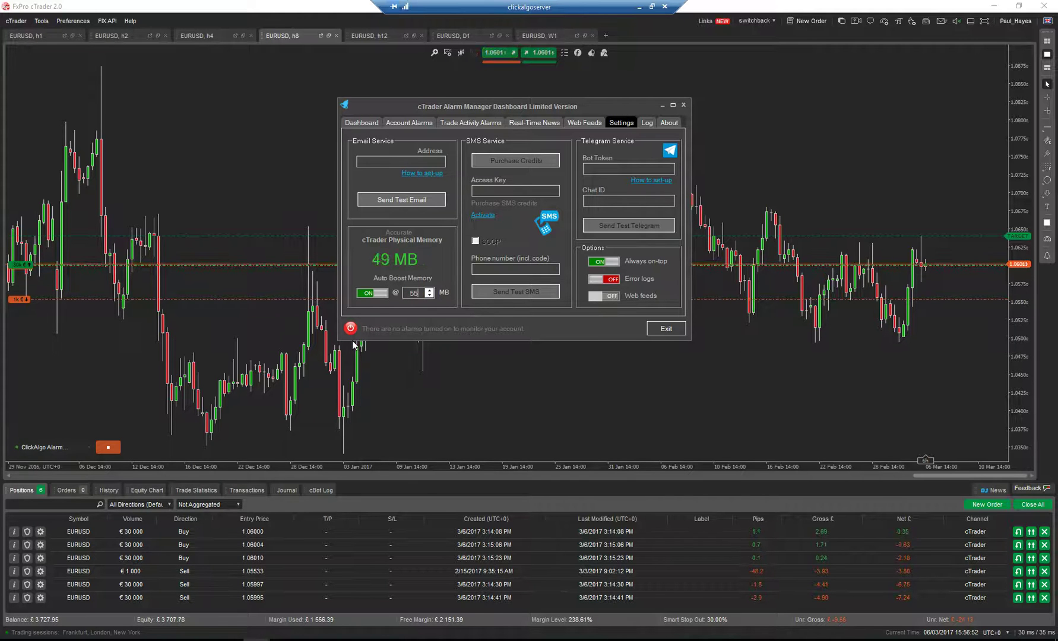
text(0)
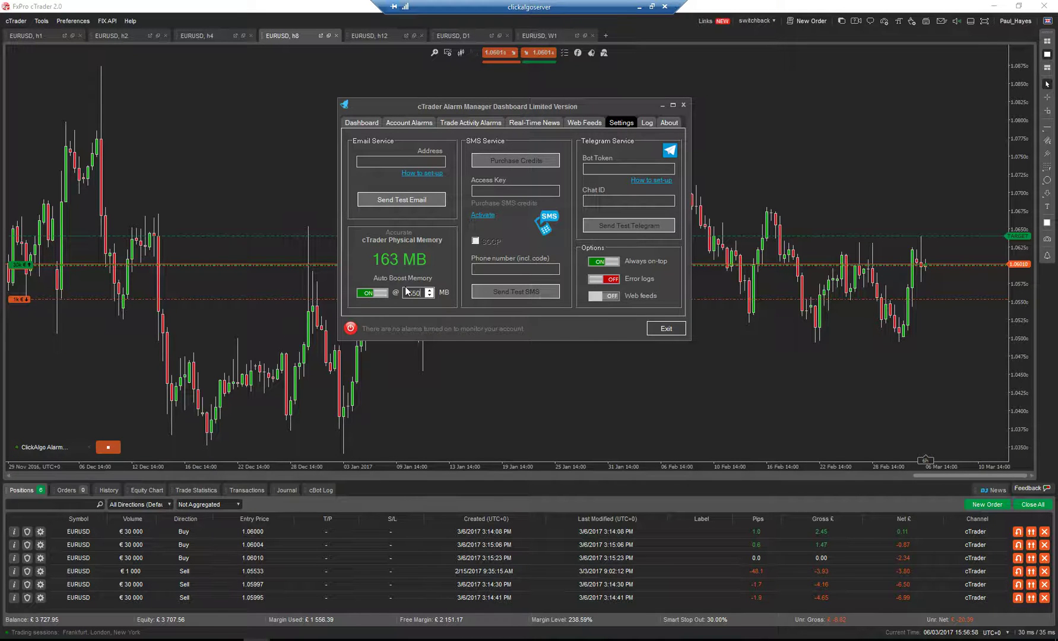
double_click(406, 290)
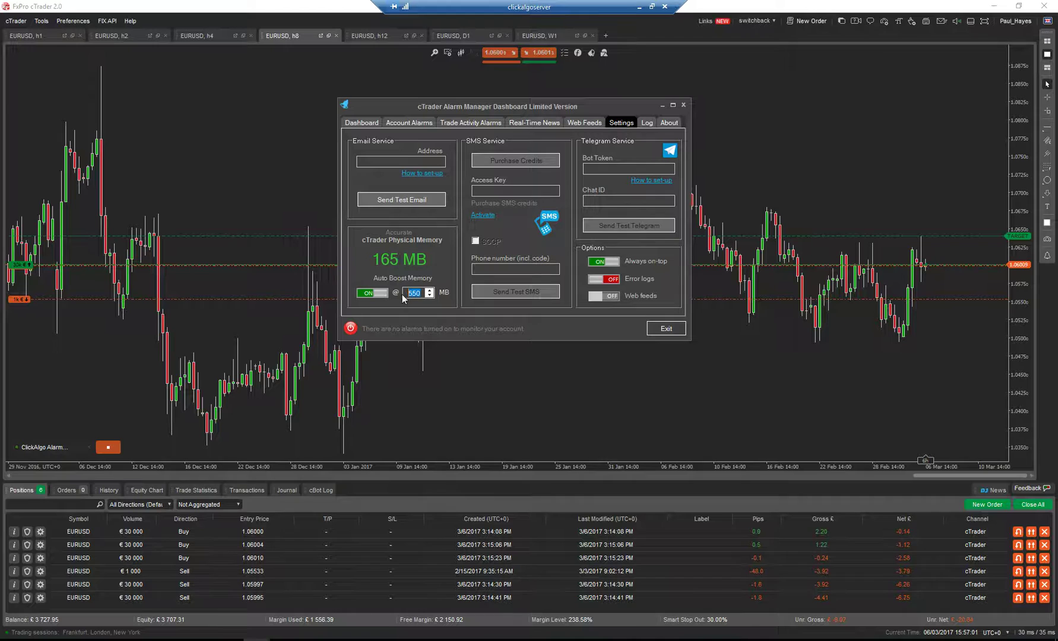
text(1000)
- Inspect the platform's Preferences > Email Settings and close it without changes
drag(589, 108, 575, 153)
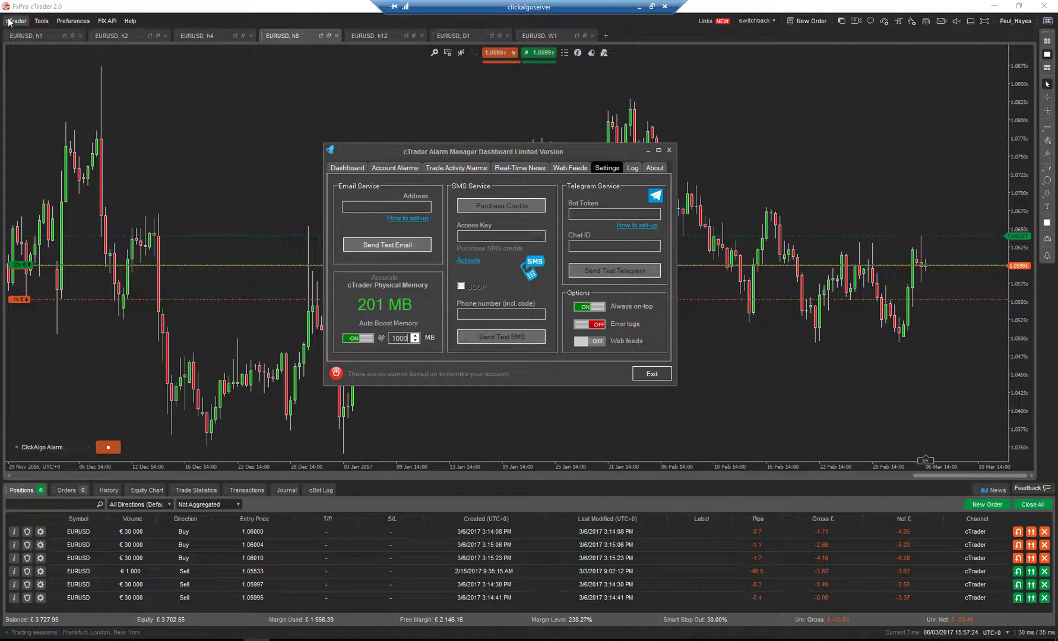
click(72, 21)
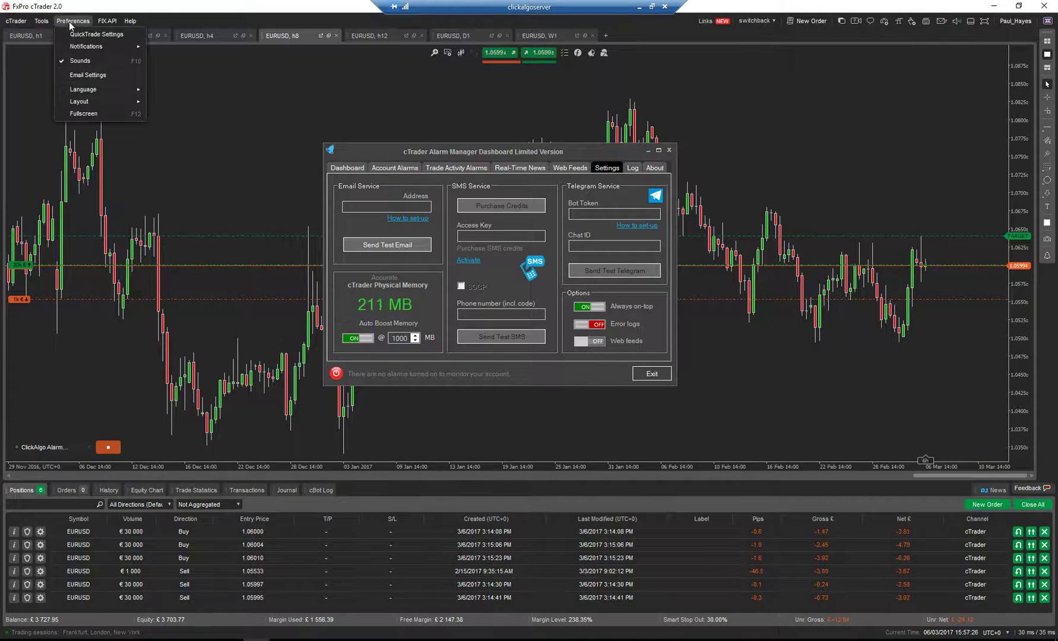
click(89, 76)
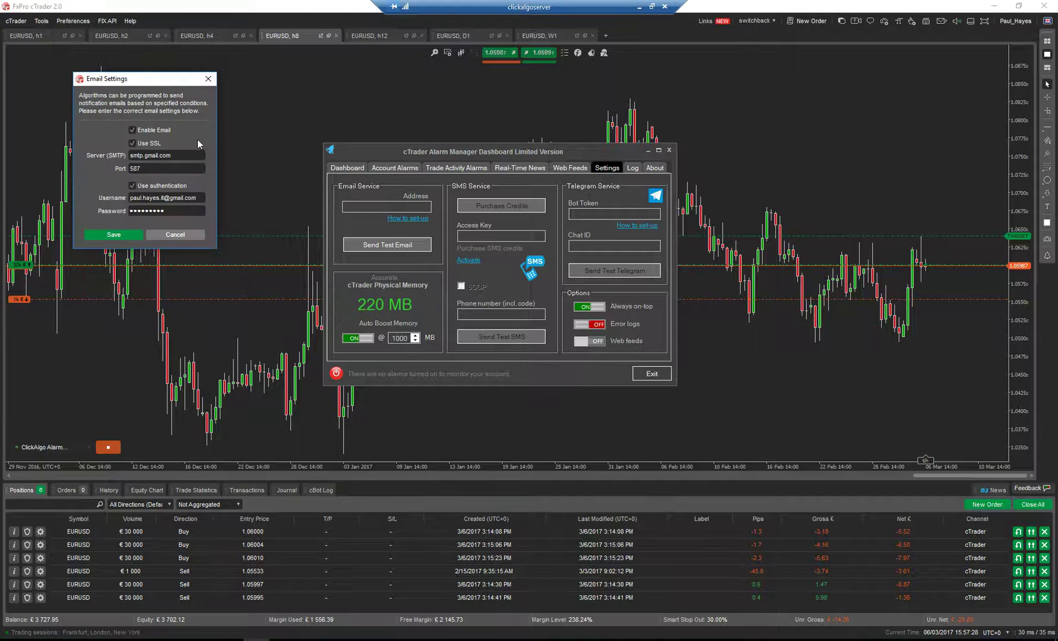
click(173, 235)
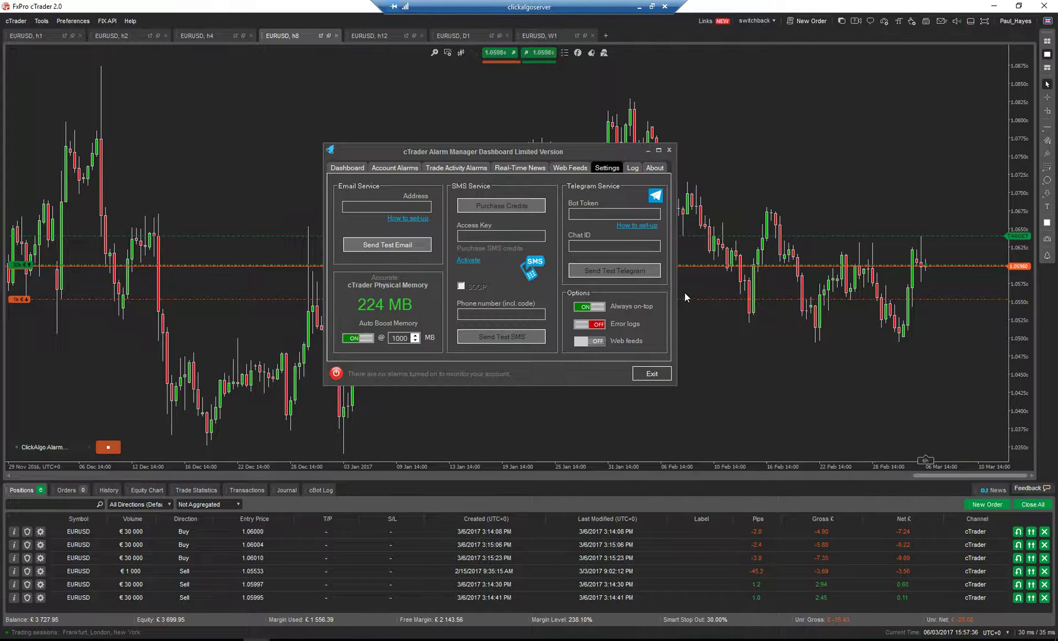
- Show the empty Log page, then the About page for version 1.0.1
click(633, 168)
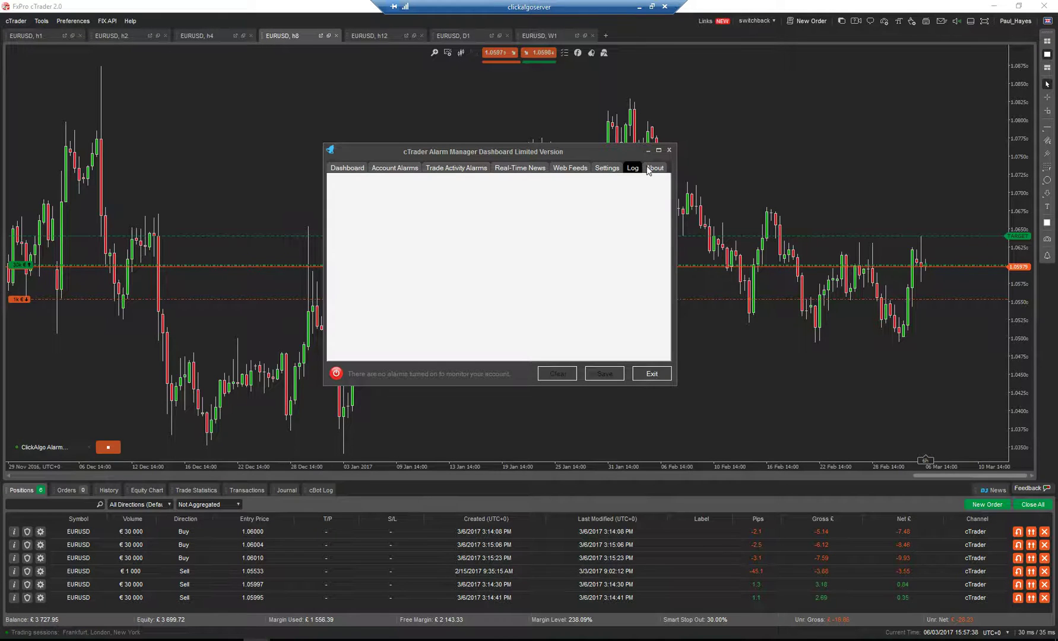
click(653, 168)
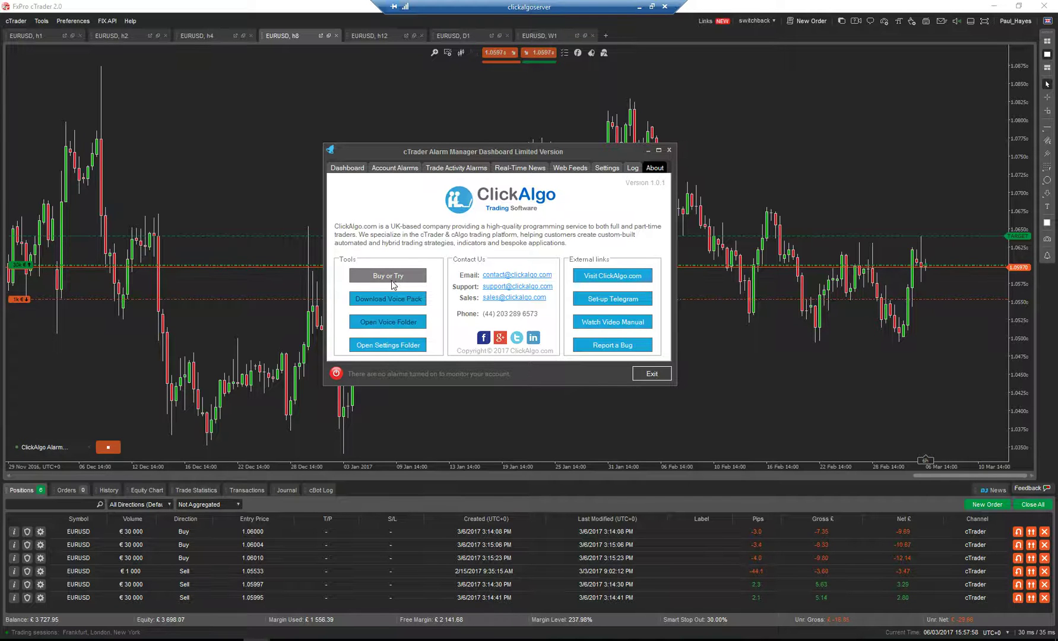
- Switch back to the Dashboard page and move the window higher over the chart
click(356, 167)
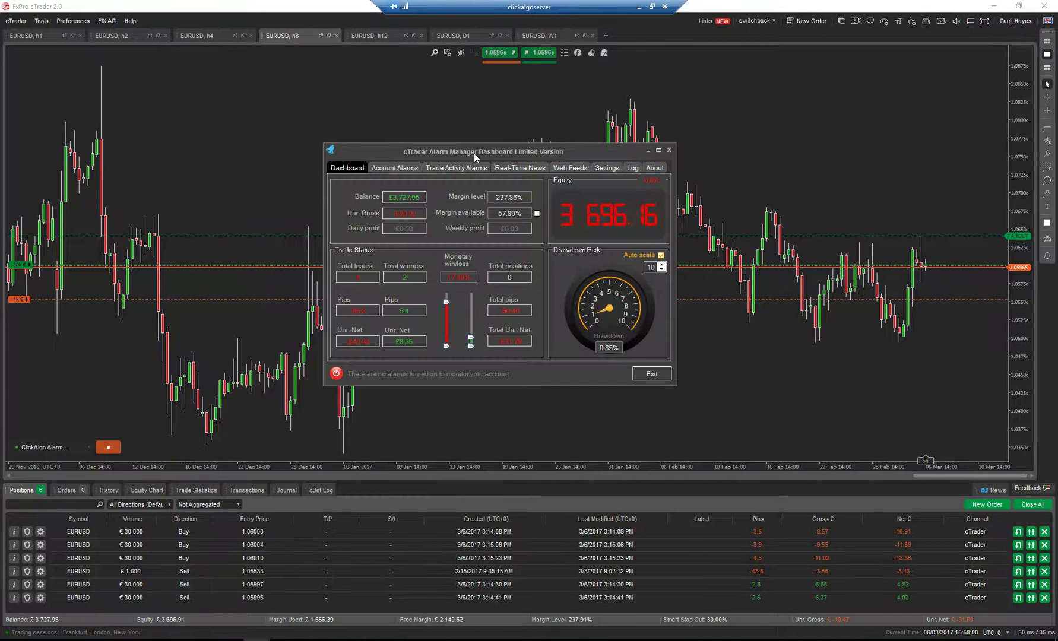
drag(501, 116, 487, 104)
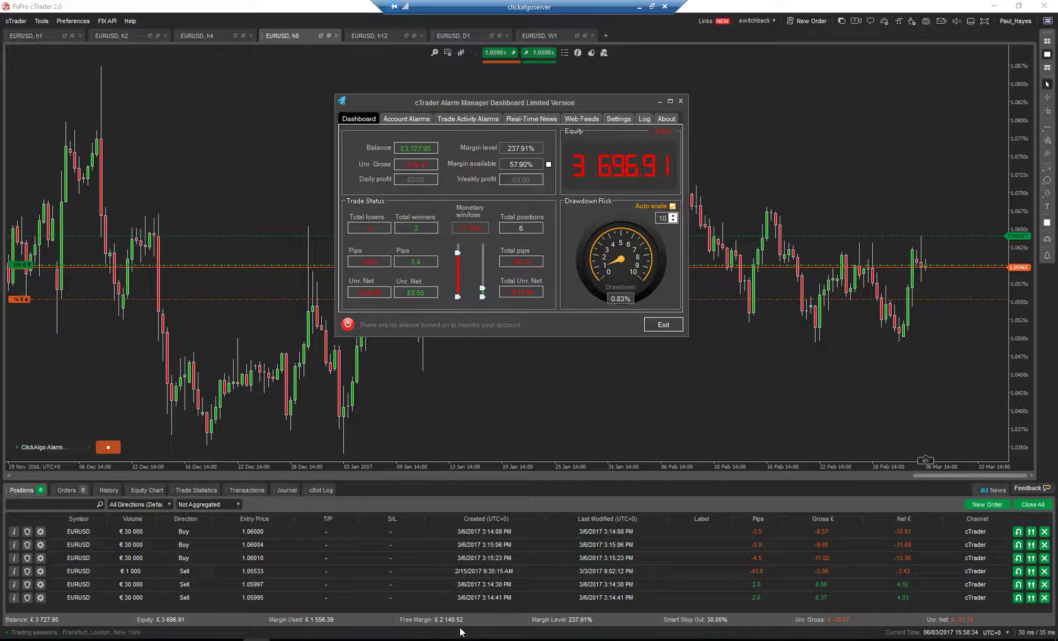
click(548, 165)
click(548, 165)
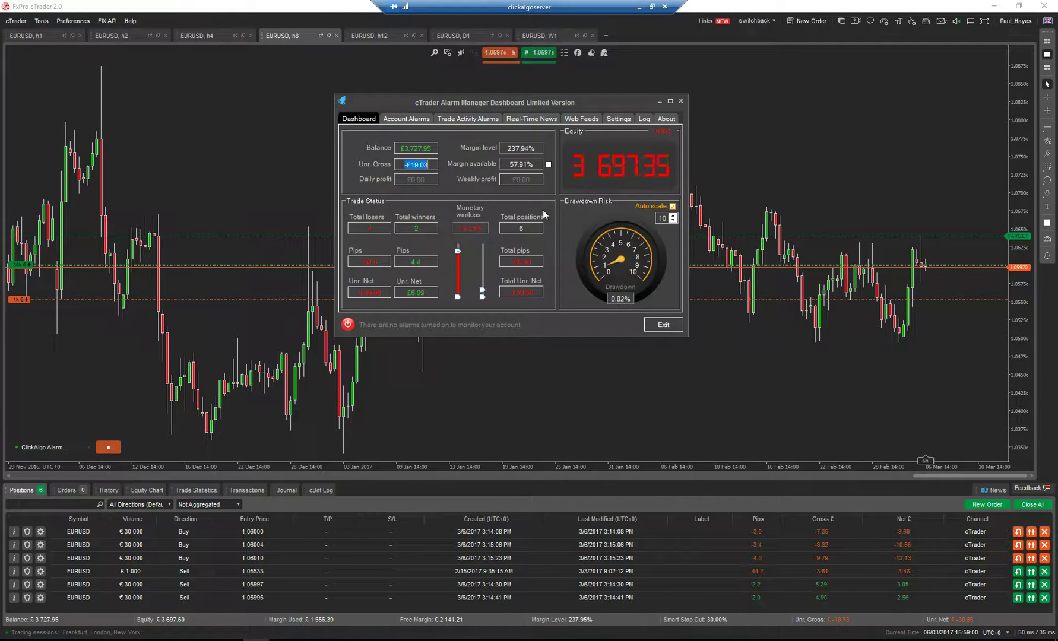
click(548, 165)
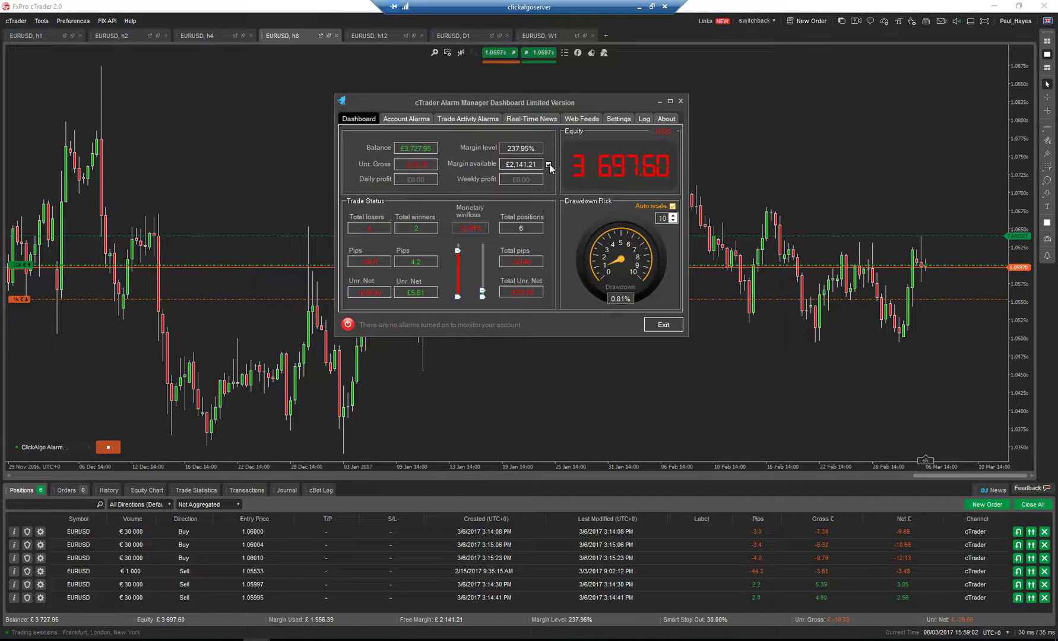
click(547, 164)
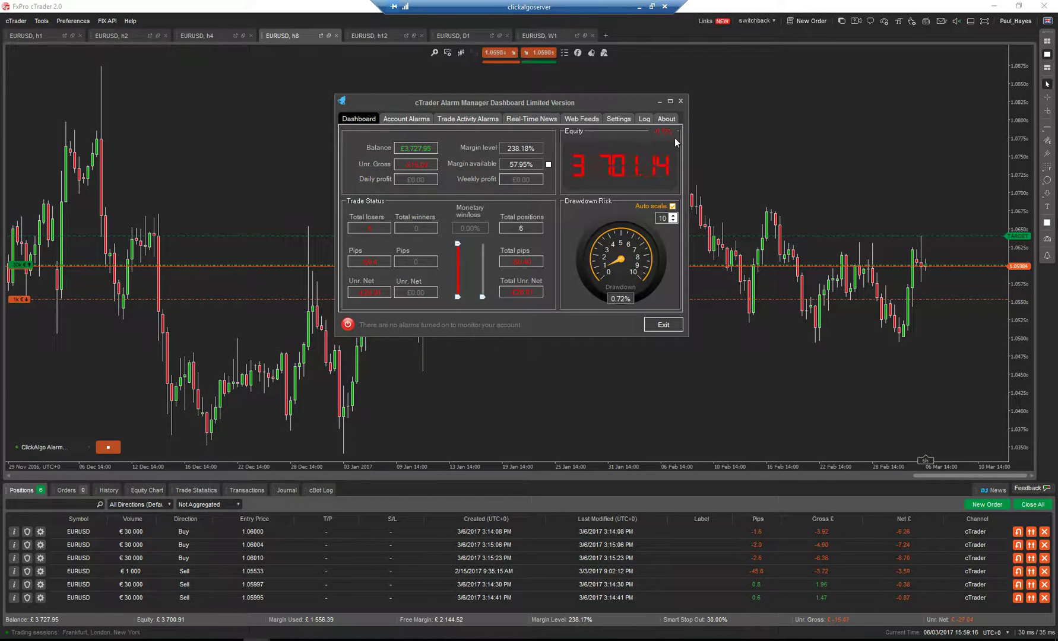
- Set the Drawdown Risk gauge scale to 5, then view Account and Trade Activity Alarms
drag(654, 131, 666, 140)
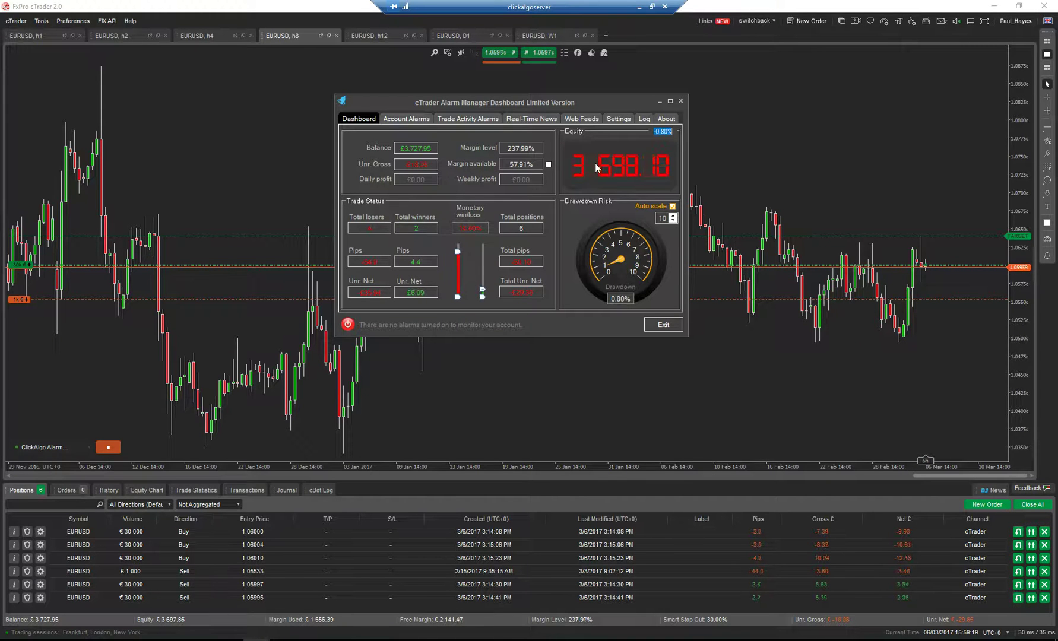
click(549, 165)
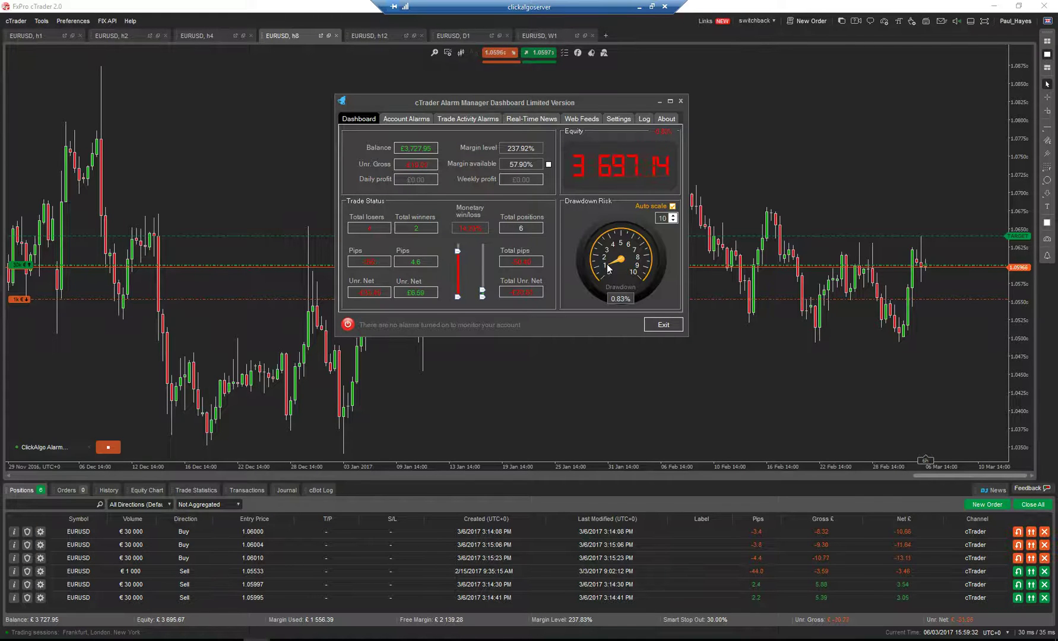
click(673, 220)
click(673, 220)
click(673, 220)
click(674, 220)
click(673, 220)
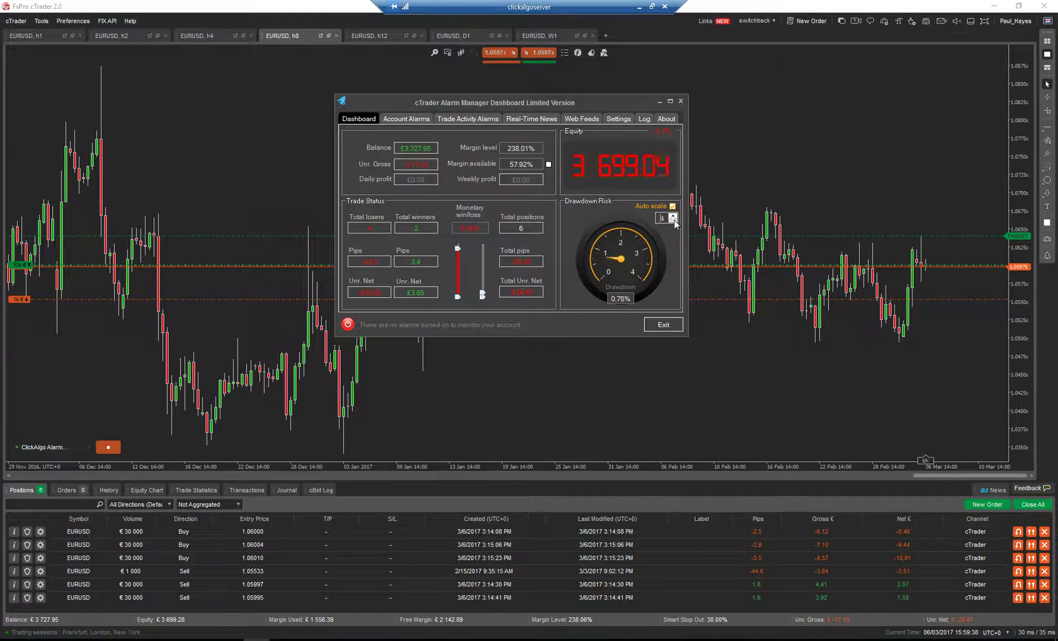
click(673, 220)
click(673, 220)
click(673, 216)
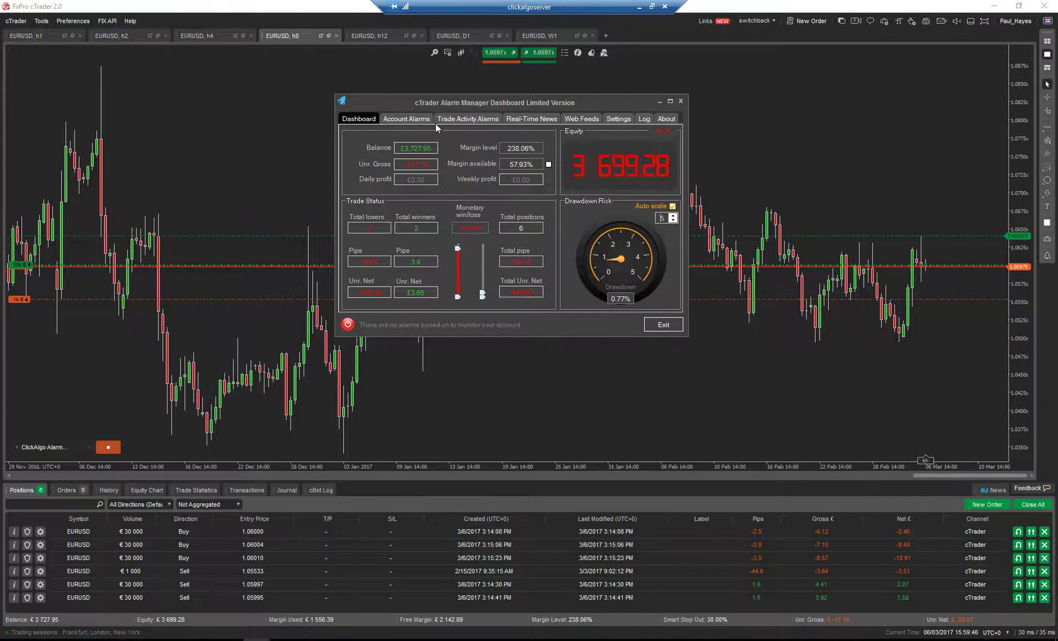
click(420, 119)
click(453, 118)
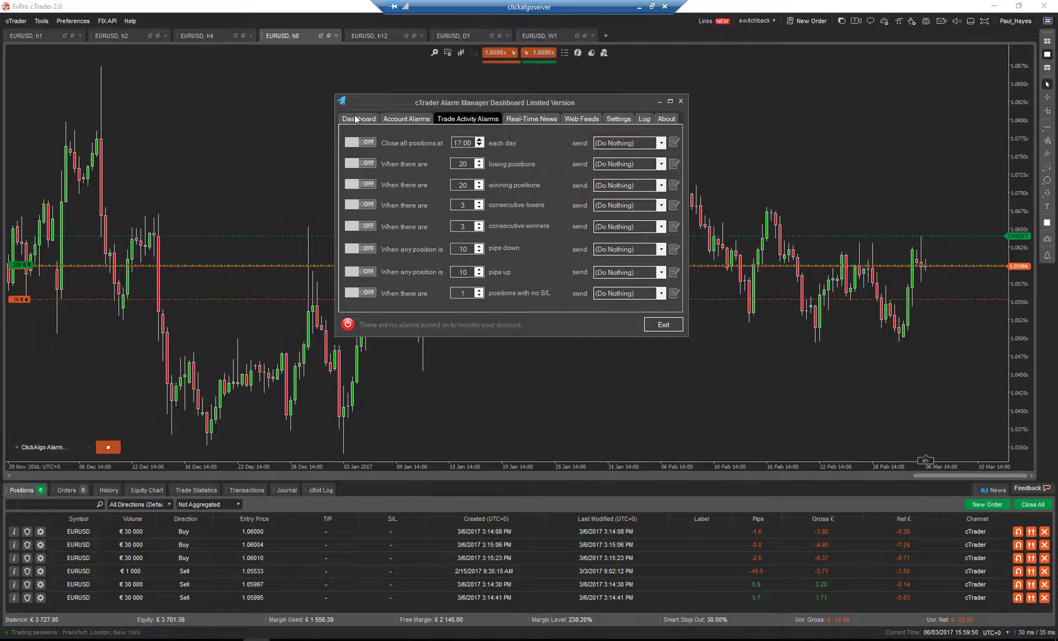
- Return to the Dashboard showing equity 3 701.18, six open positions and 0.72% drawdown
click(358, 119)
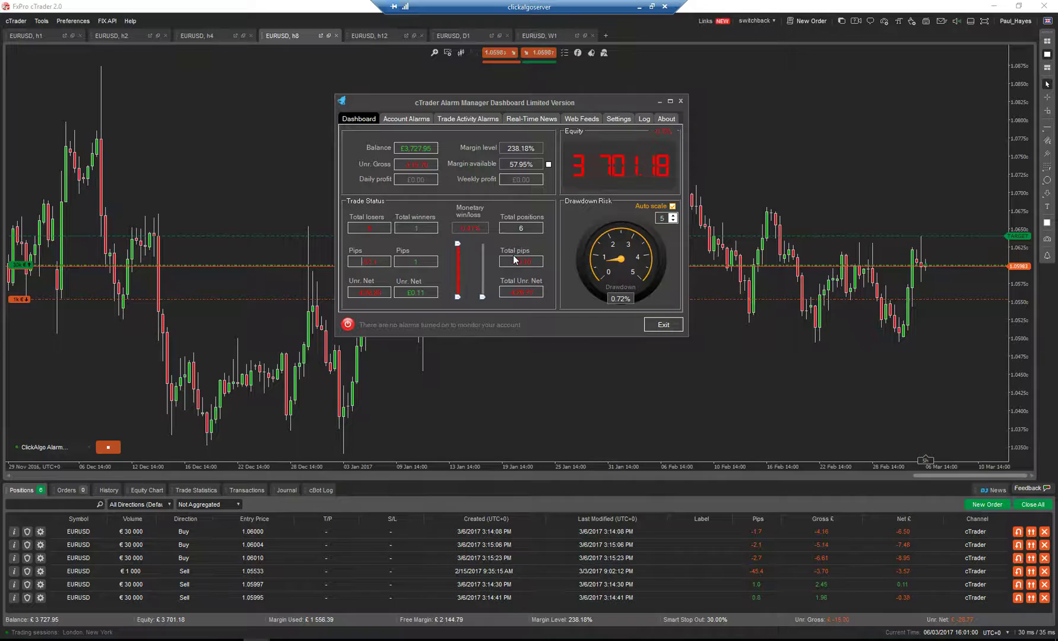
drag(510, 261, 538, 261)
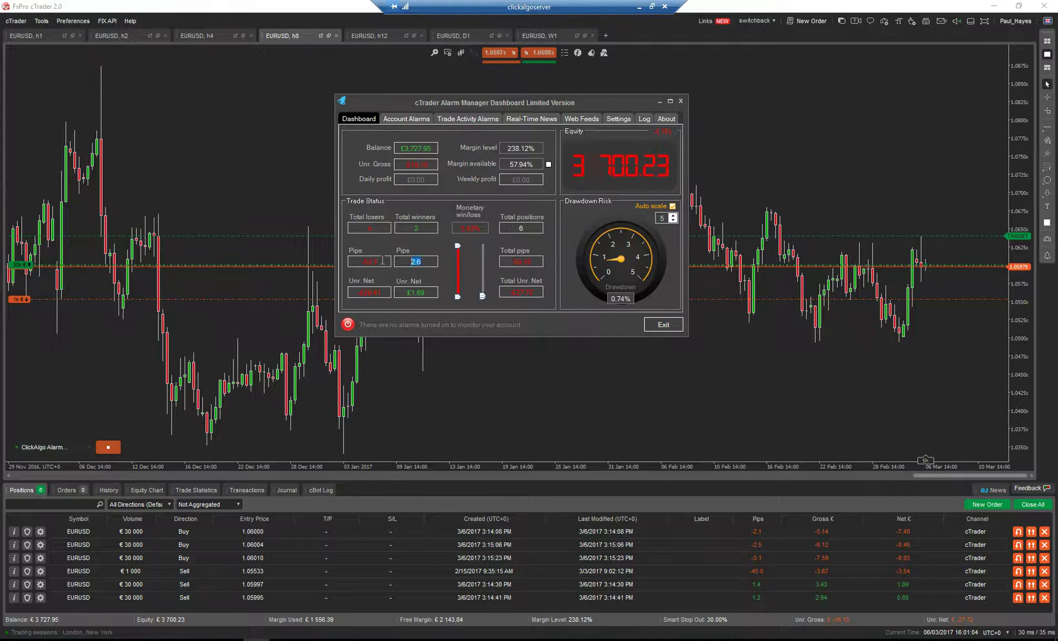
double_click(523, 261)
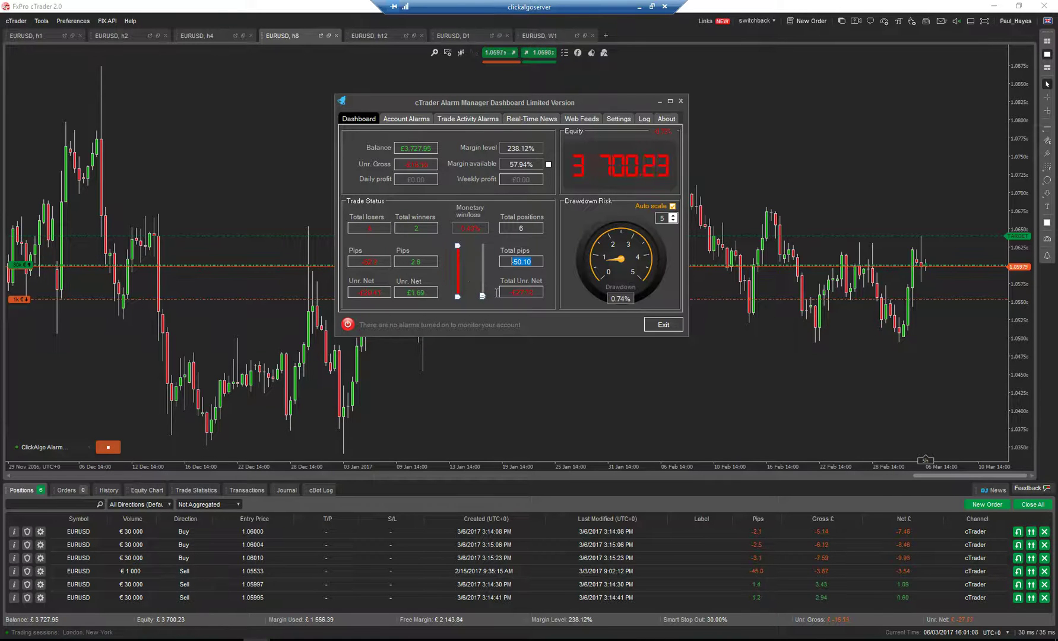
double_click(537, 292)
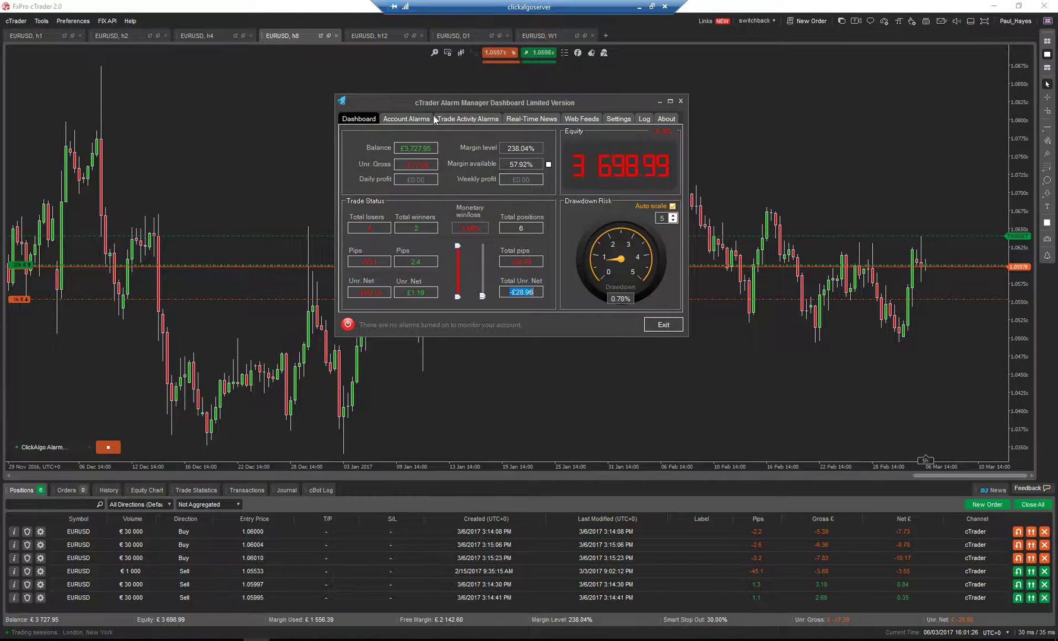
- View the Account Alarms rules, then the Trade Activity Alarms with all eight alarms off
click(416, 119)
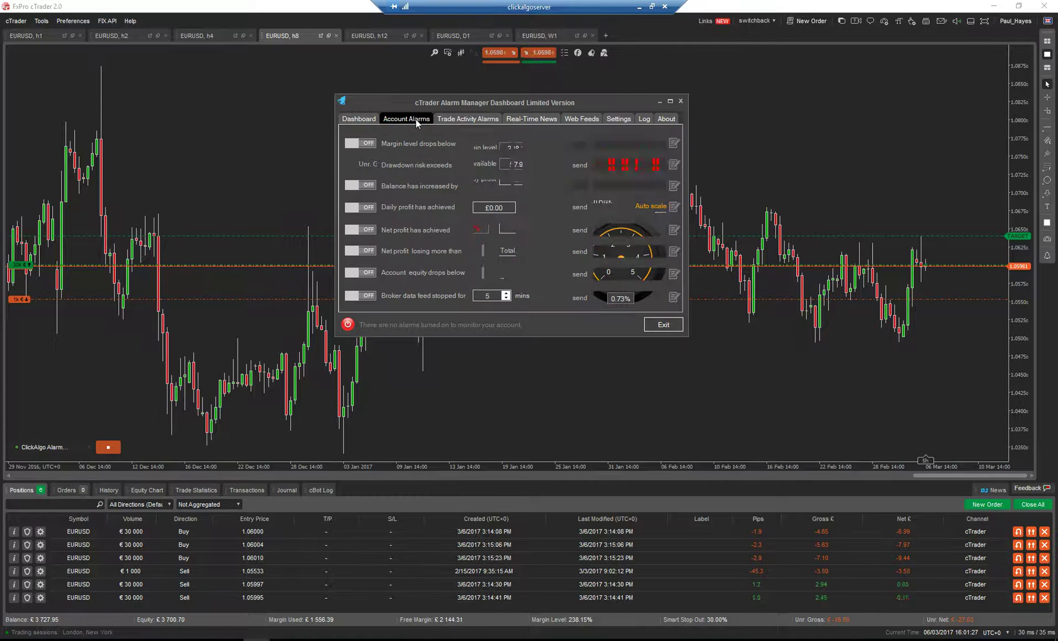
click(463, 119)
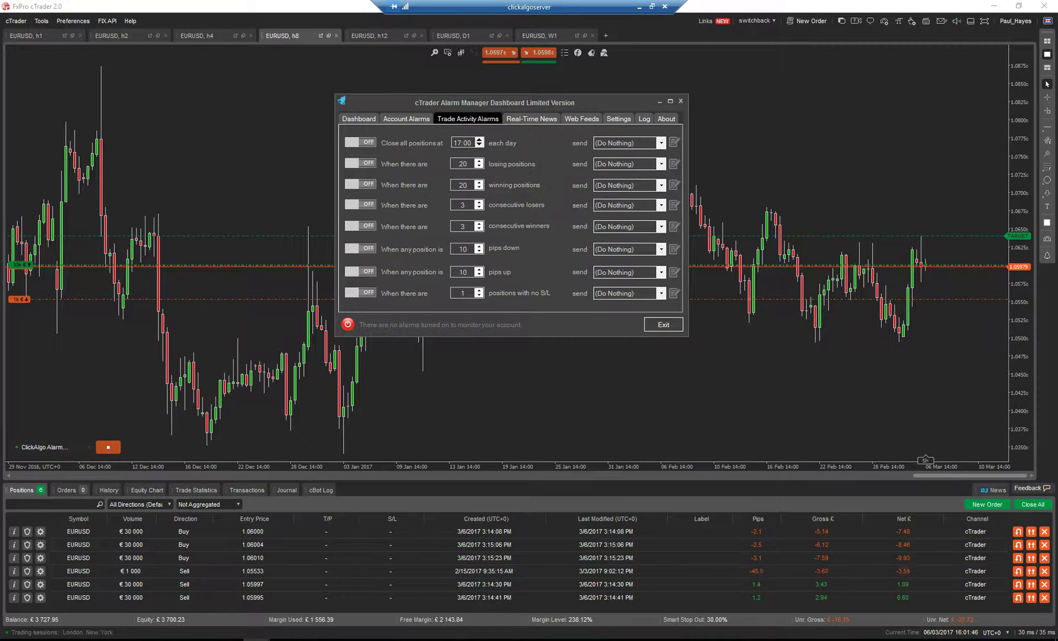
- In Chrome, open the cTrader Alarm Manager Dashboard product under cTrader Software (cbot)
key(alt+Tab)
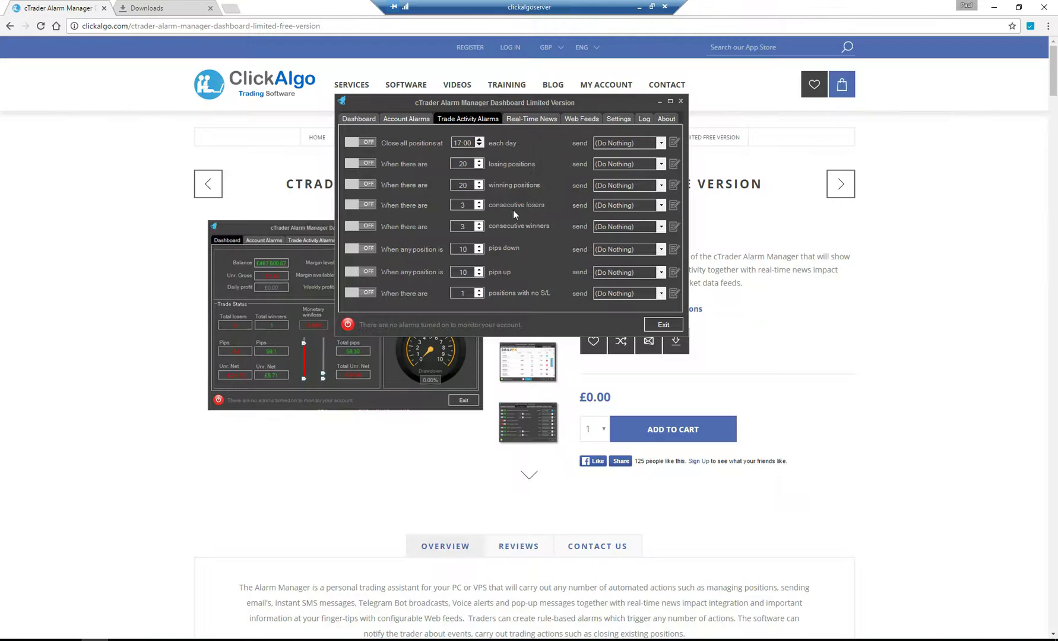
drag(600, 104, 769, 382)
mouse_move(416, 86)
click(404, 141)
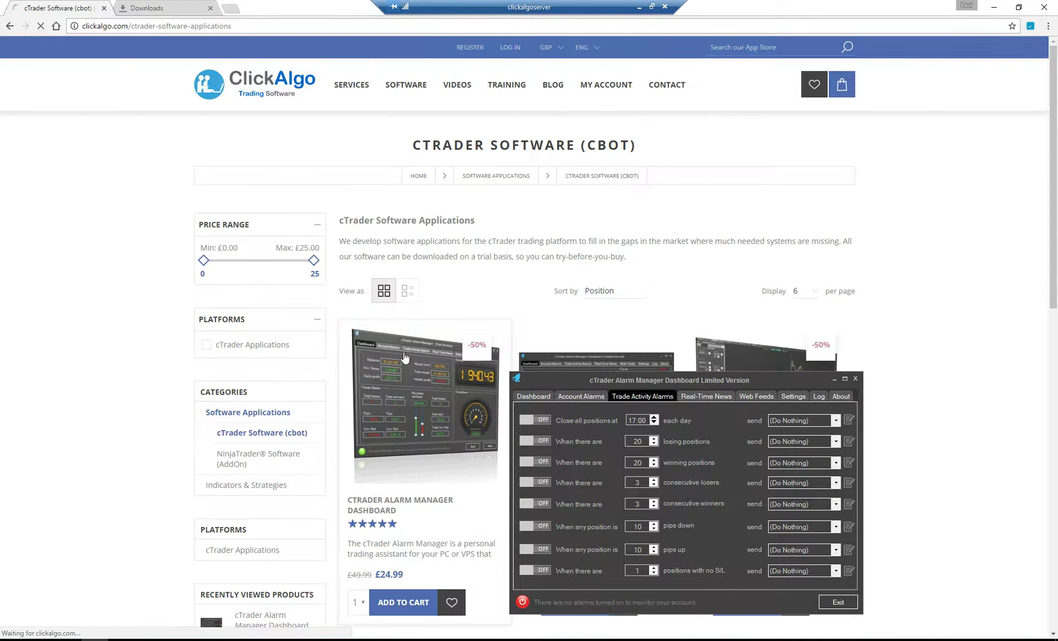
click(404, 356)
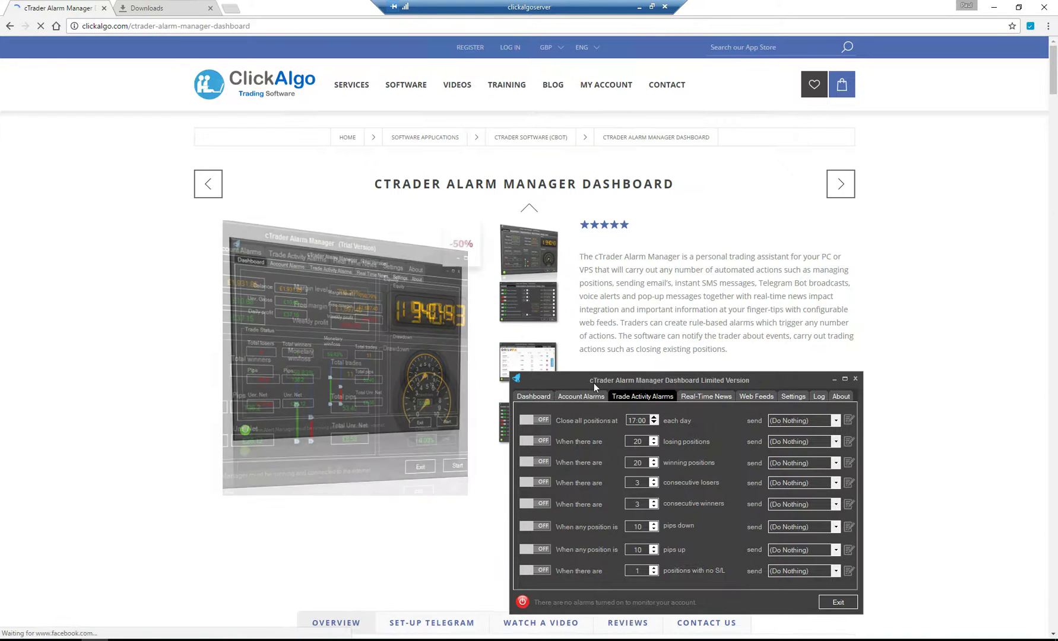
- Minimise the floating Alarm Manager and open the product's Watch a Video demonstration page
drag(594, 383, 577, 118)
scroll(784, 478, down, 3)
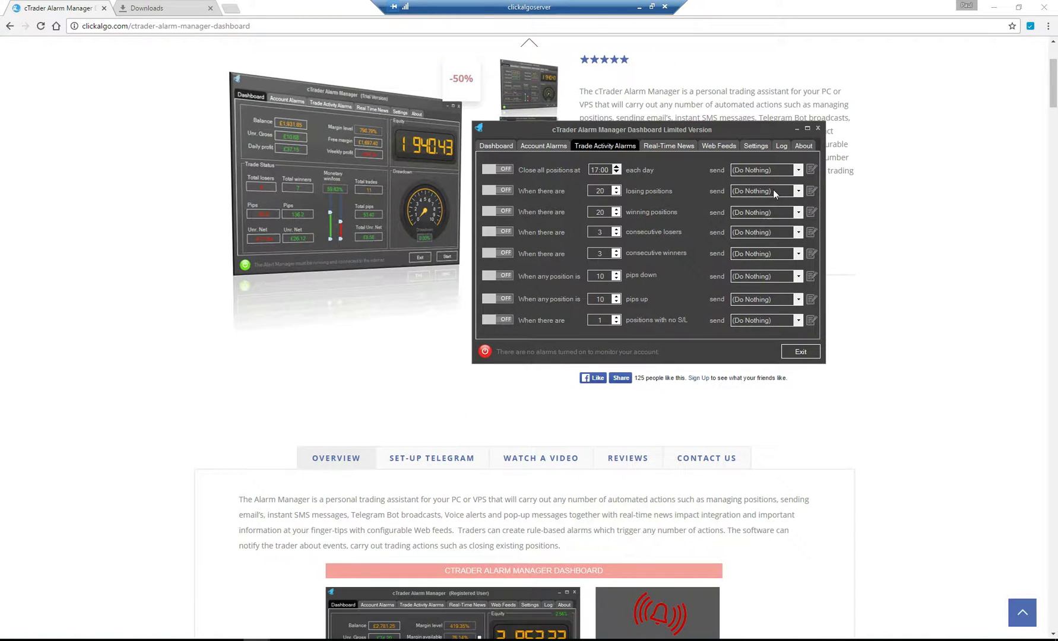
click(796, 130)
scroll(776, 421, down, 3)
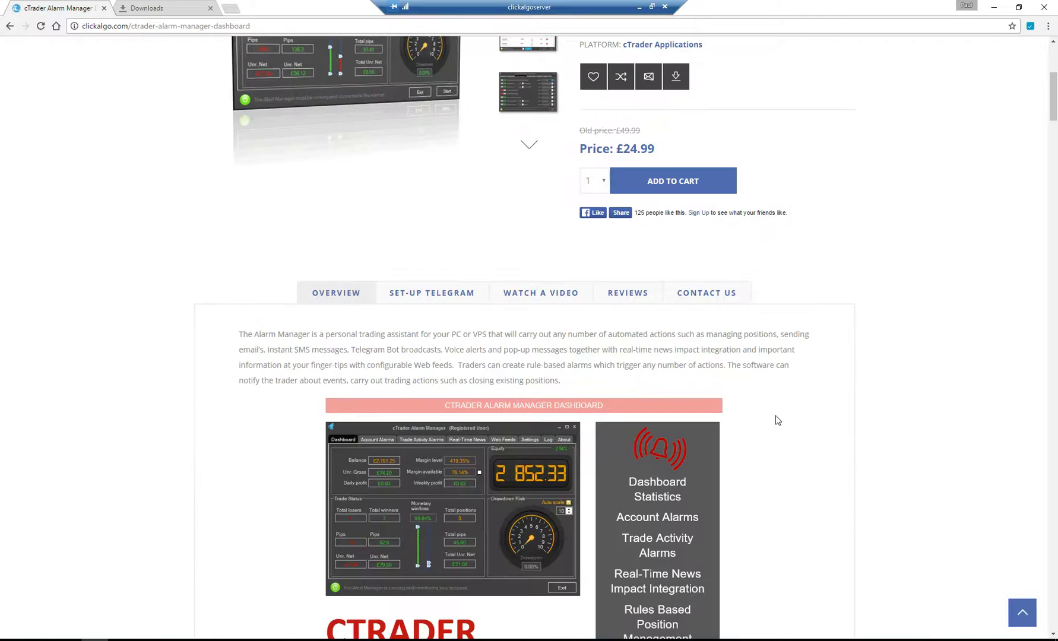
scroll(776, 420, down, 5)
scroll(775, 420, up, 1)
scroll(776, 420, down, 10)
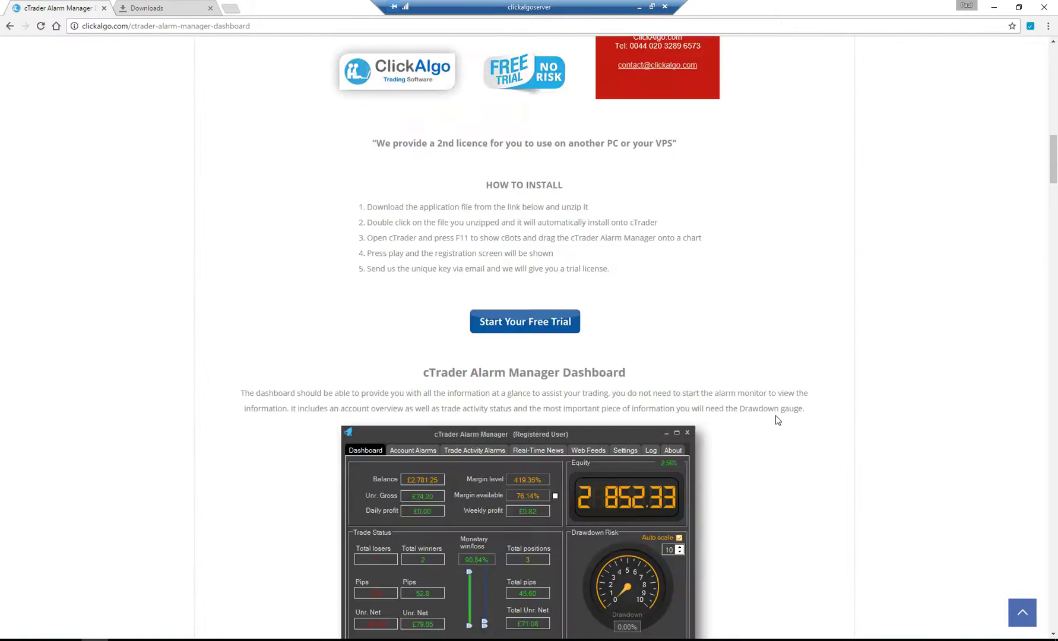
scroll(776, 420, up, 2)
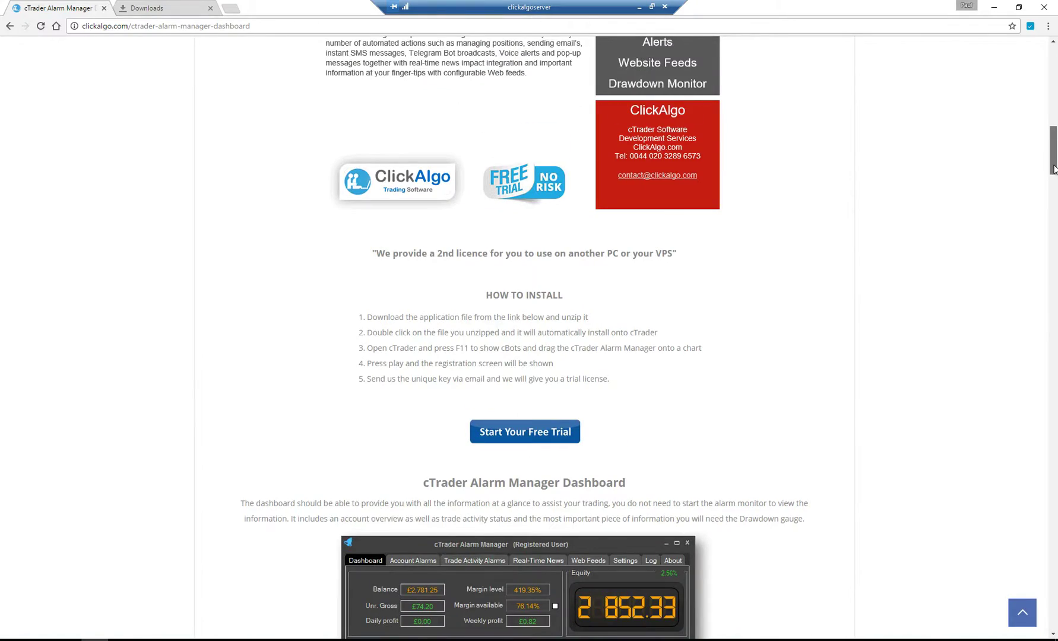
drag(1052, 153, 1043, 222)
scroll(1035, 178, up, 20)
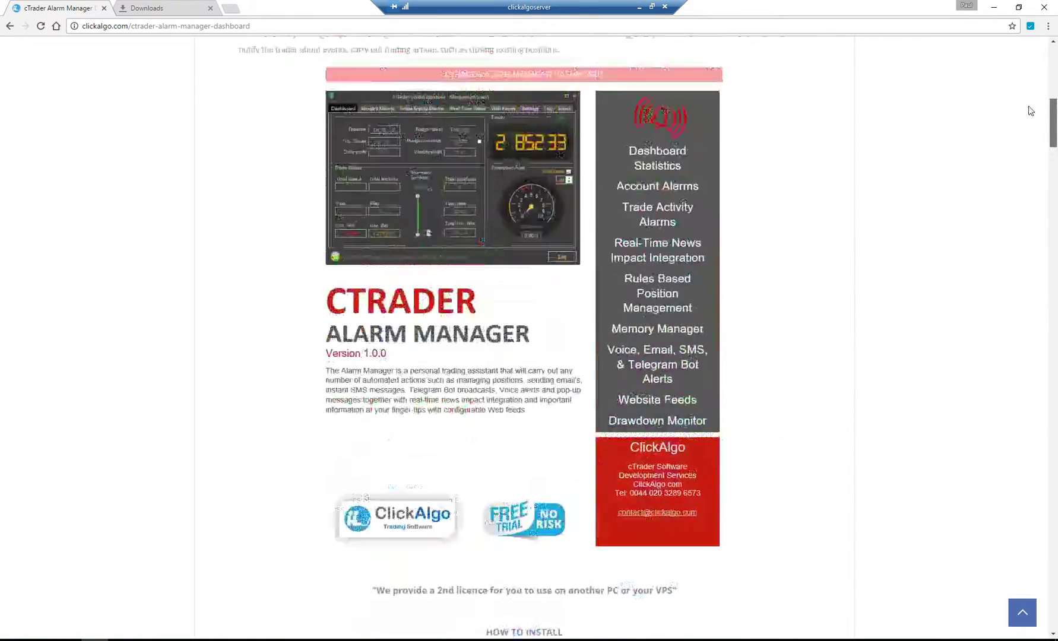
click(538, 254)
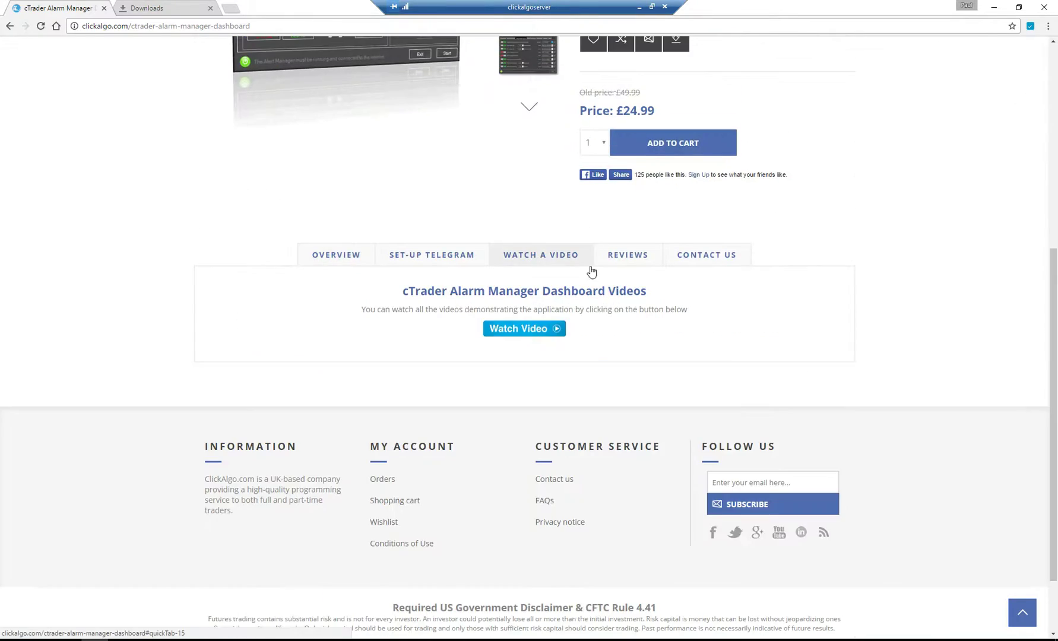
click(542, 339)
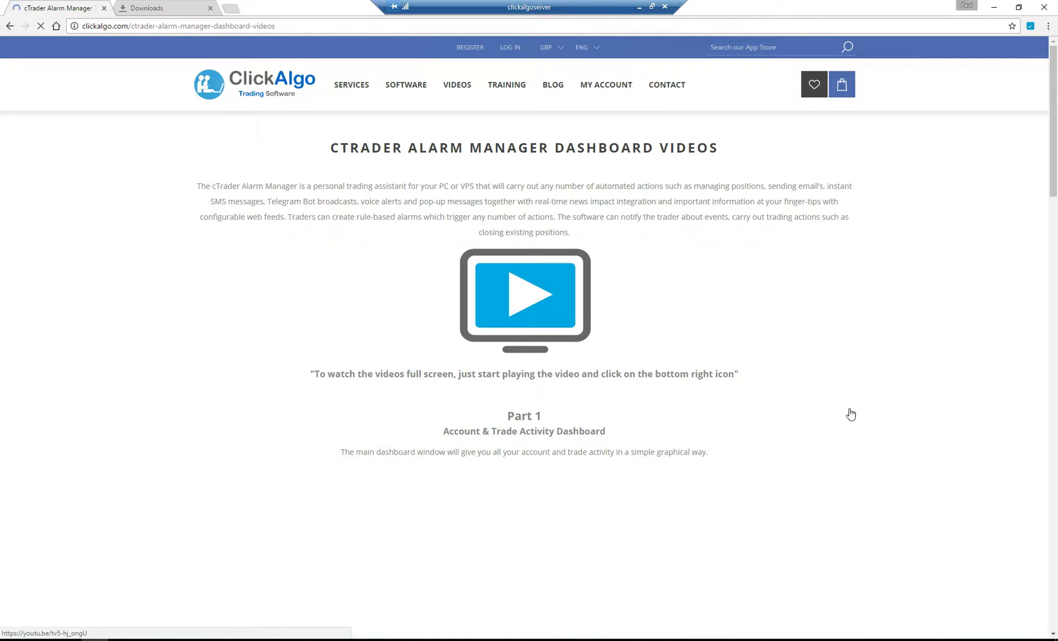
scroll(920, 297, down, 1)
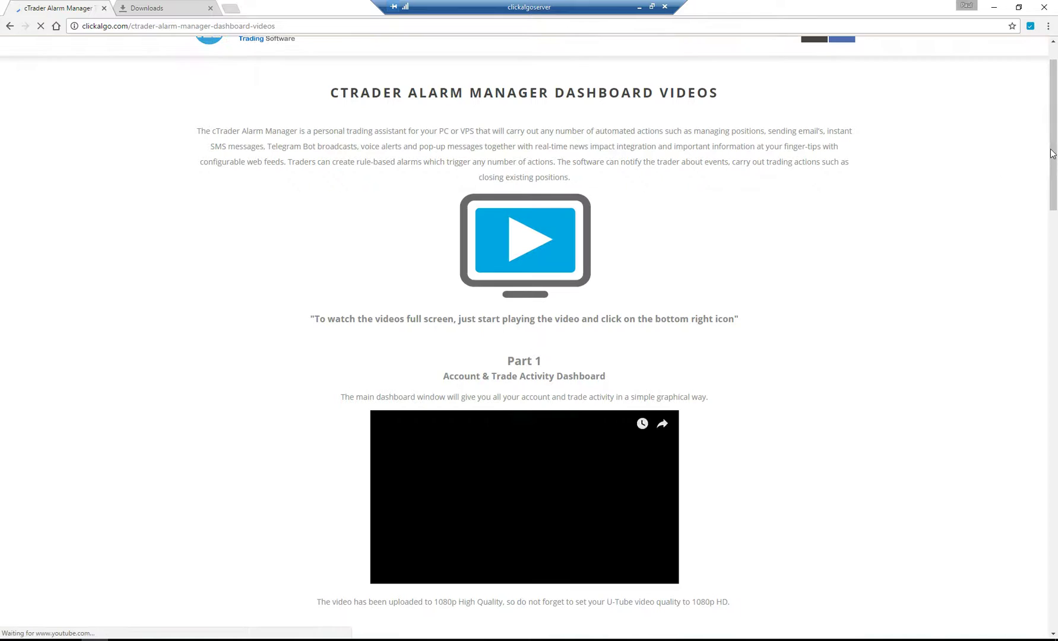
drag(1054, 153, 1055, 298)
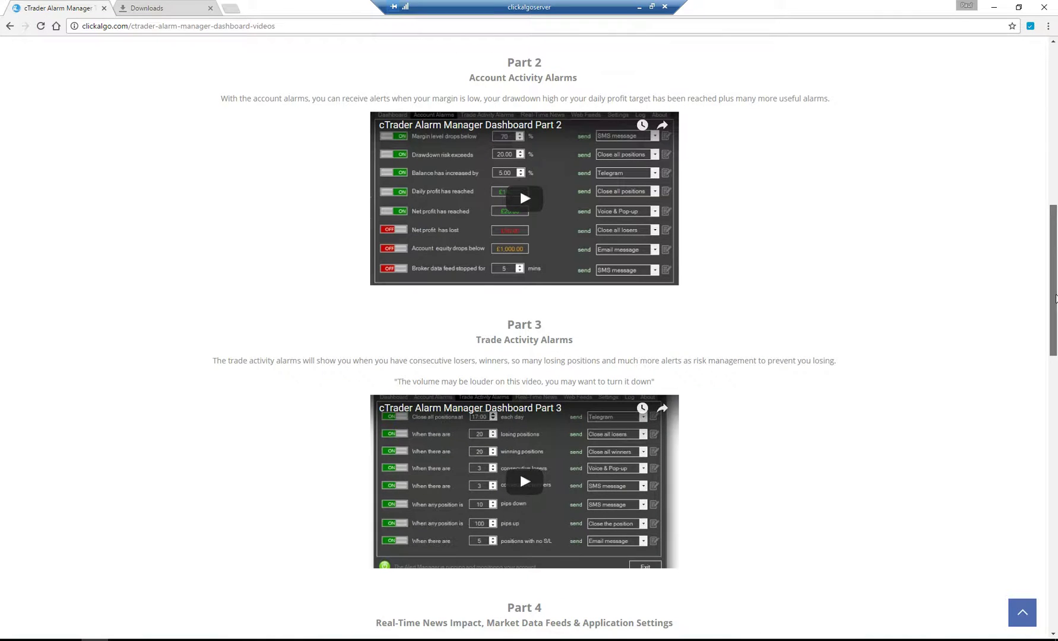
drag(1056, 298, 1055, 304)
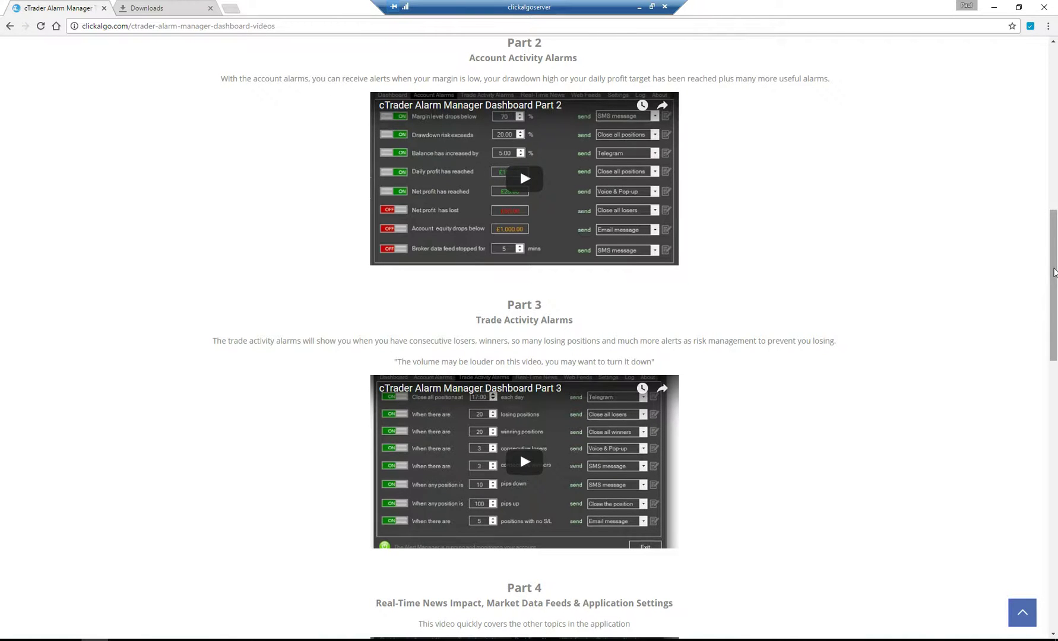
drag(1049, 243, 1049, 75)
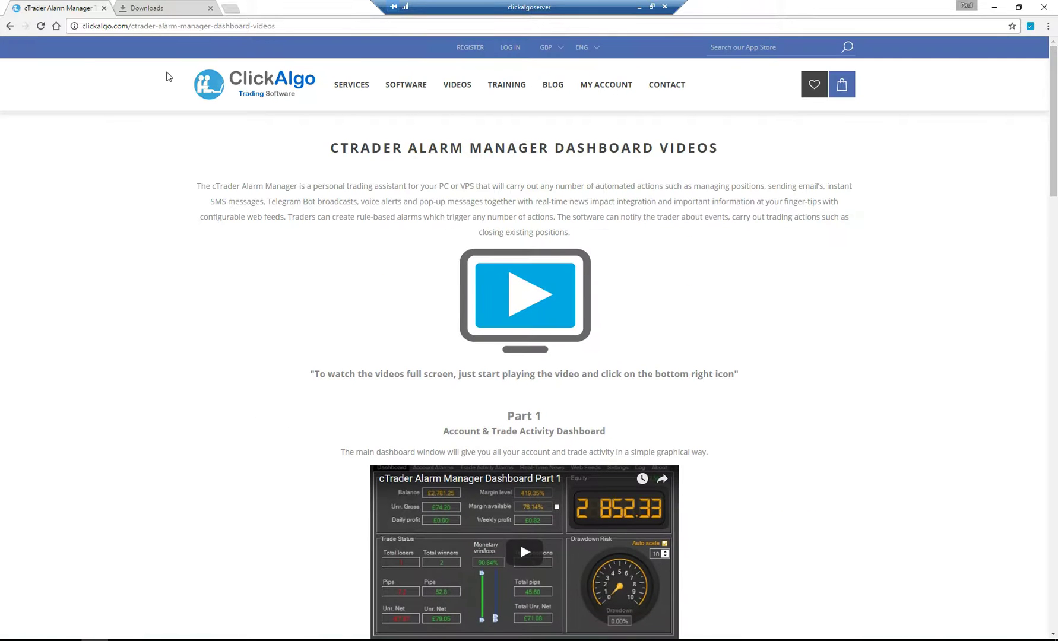
- Return to the Alarm Manager product page, restore the Alarm Manager, and minimise Chrome to reveal cTrader
click(15, 27)
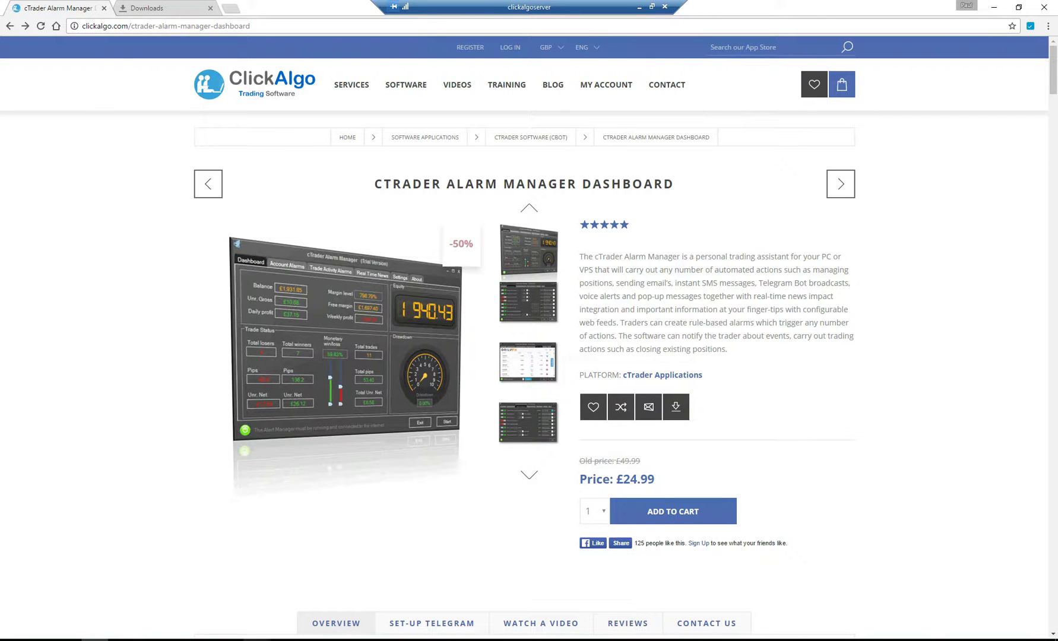
mouse_move(259, 640)
click(302, 617)
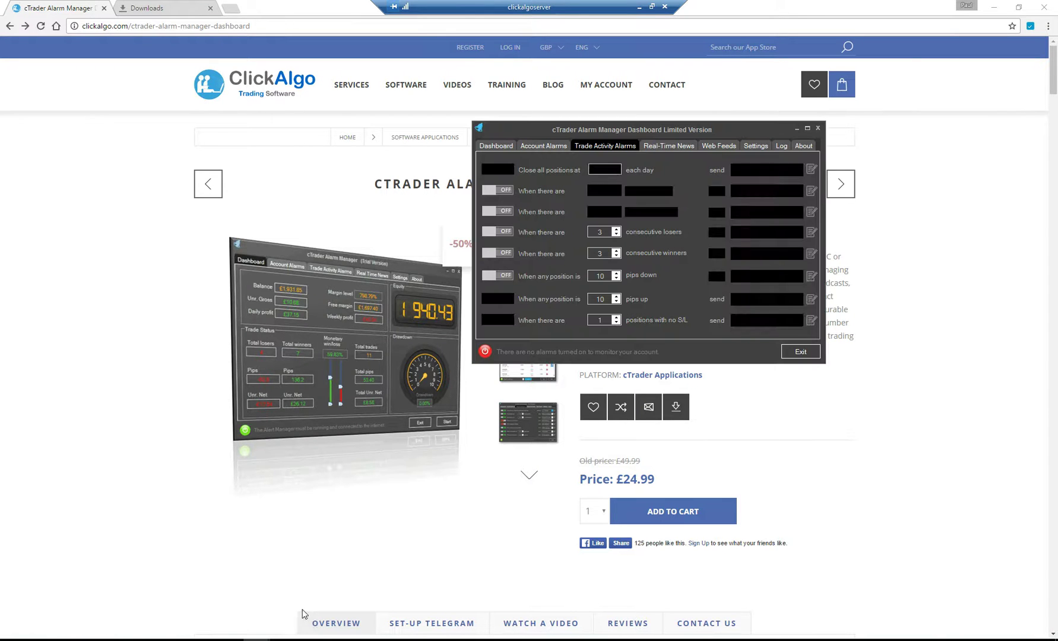
click(993, 7)
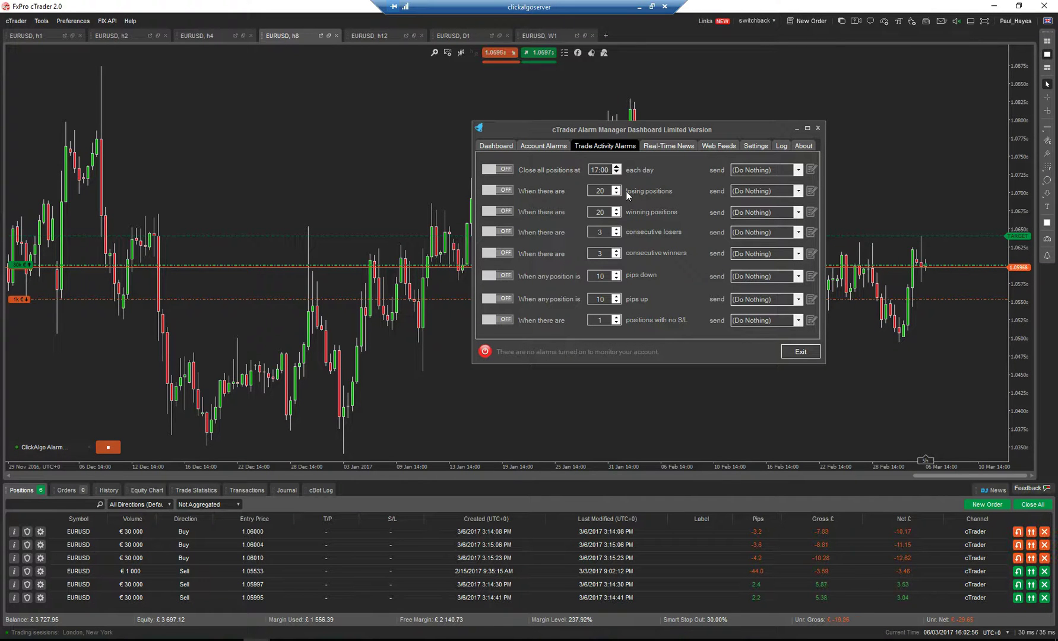
- Review the send-action lists for the daily close-all, no-S/L, pips up and pips down alarms, keeping Do Nothing
click(799, 171)
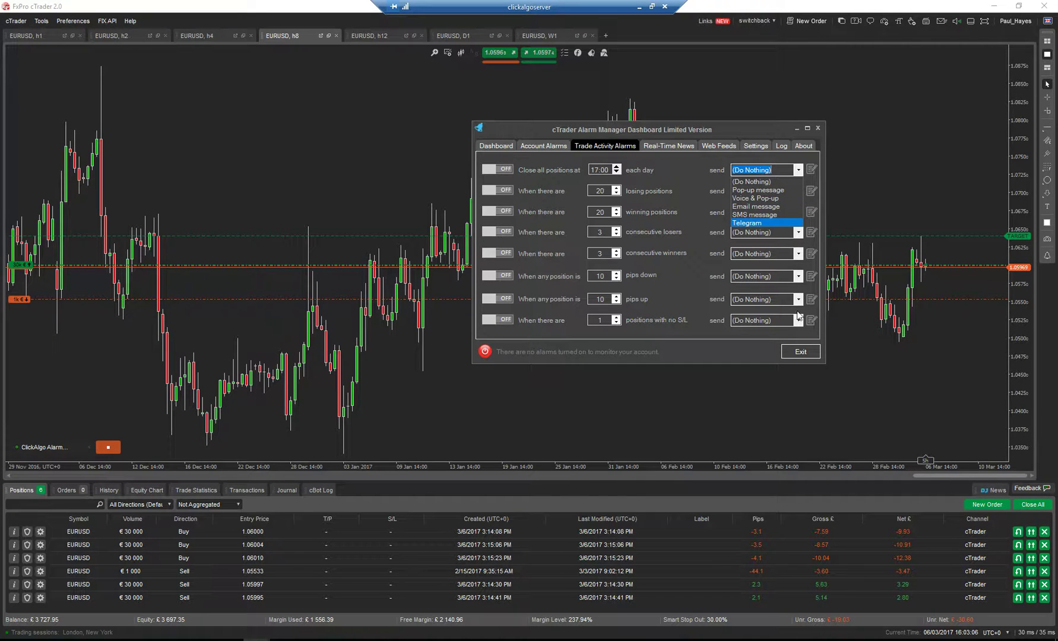
key(Escape)
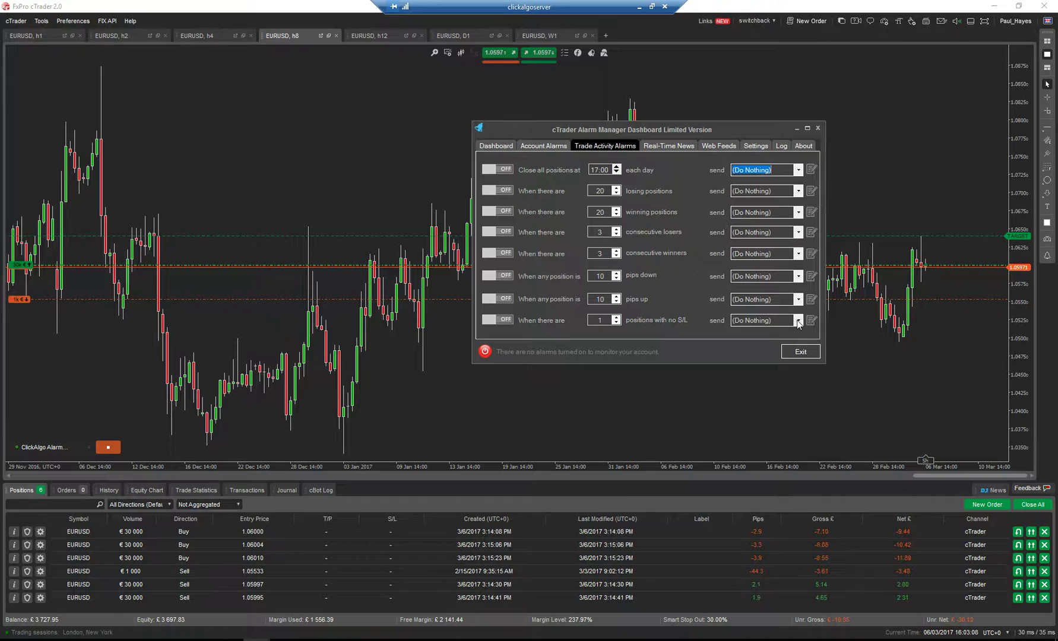
click(799, 323)
click(801, 306)
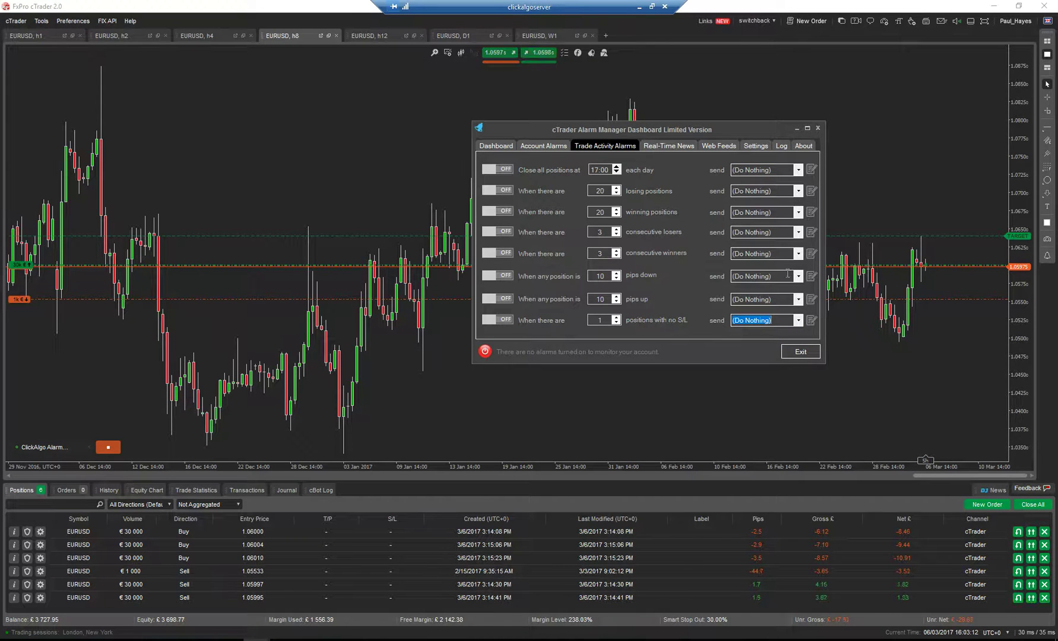
click(799, 301)
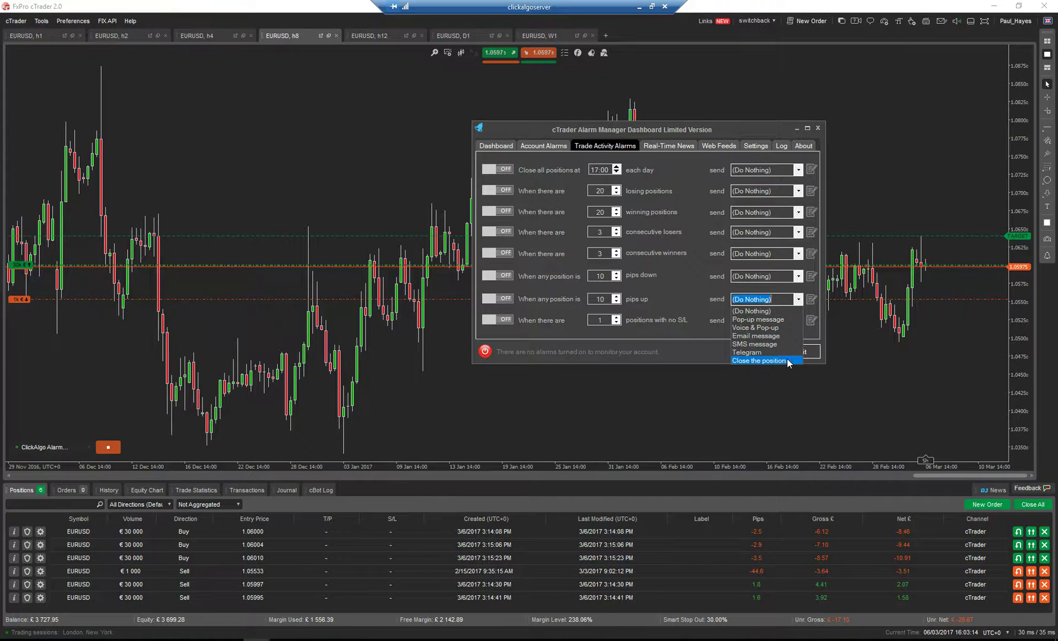
click(798, 278)
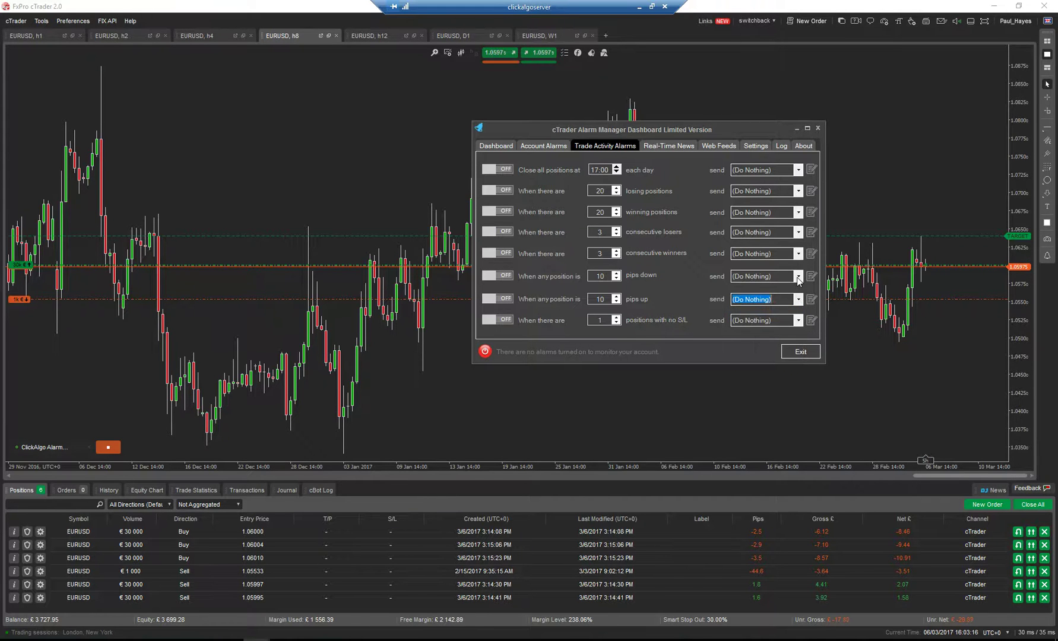
click(798, 278)
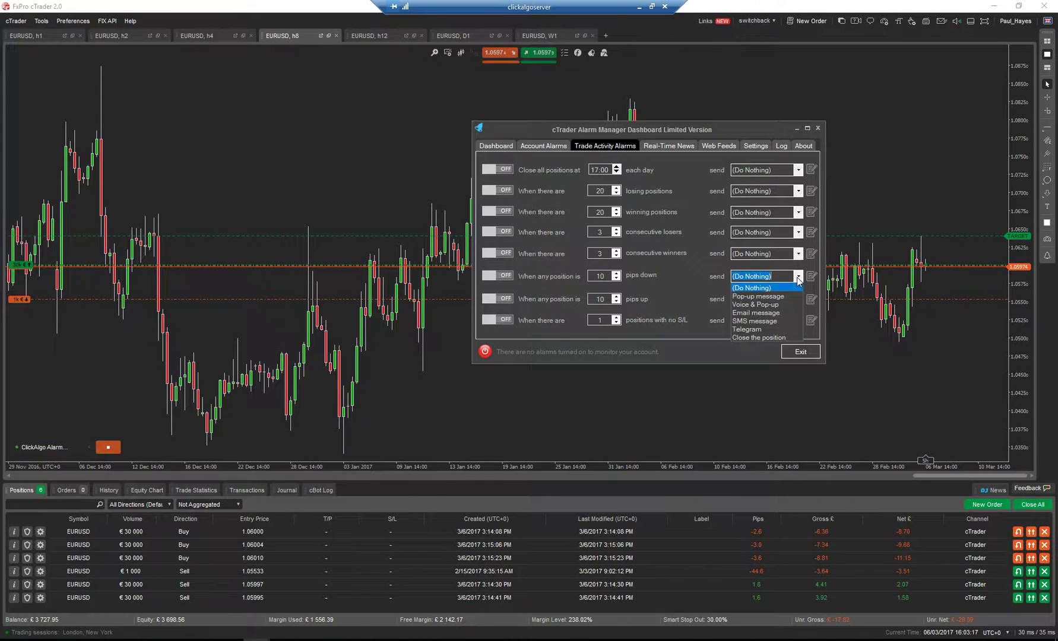
click(798, 236)
- Check the consecutive-losers actions, preview the daily close-all message editor without saving, then show Real-Time News
click(797, 235)
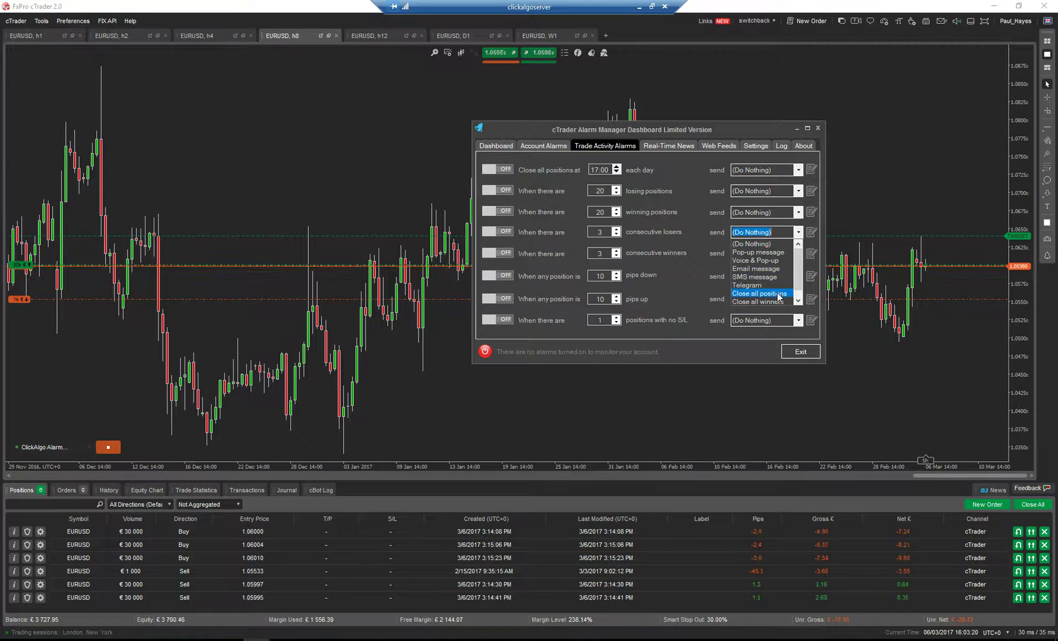
click(812, 170)
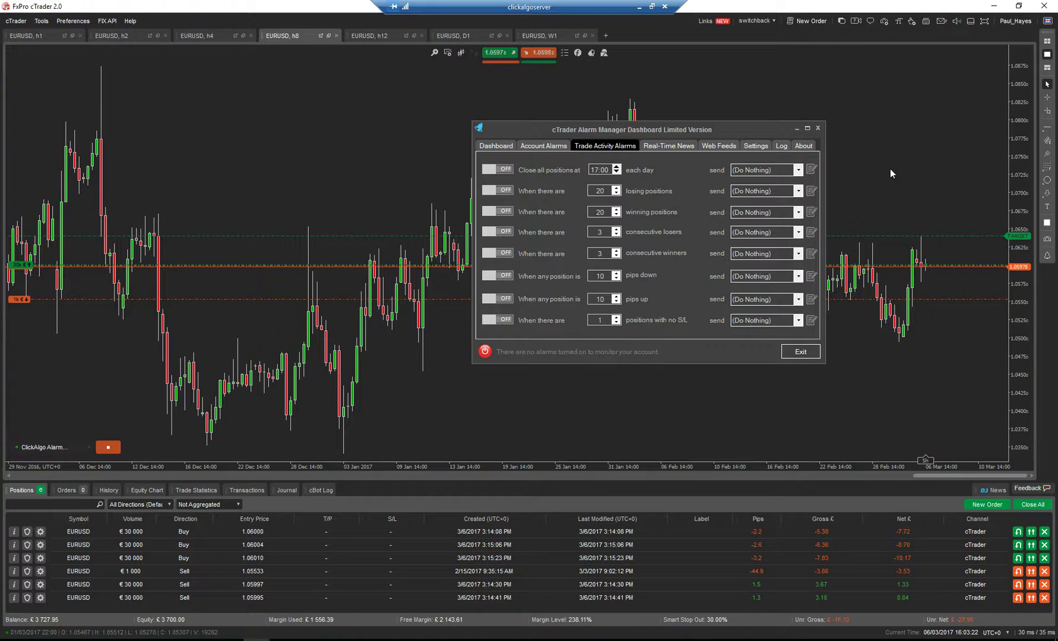
click(812, 170)
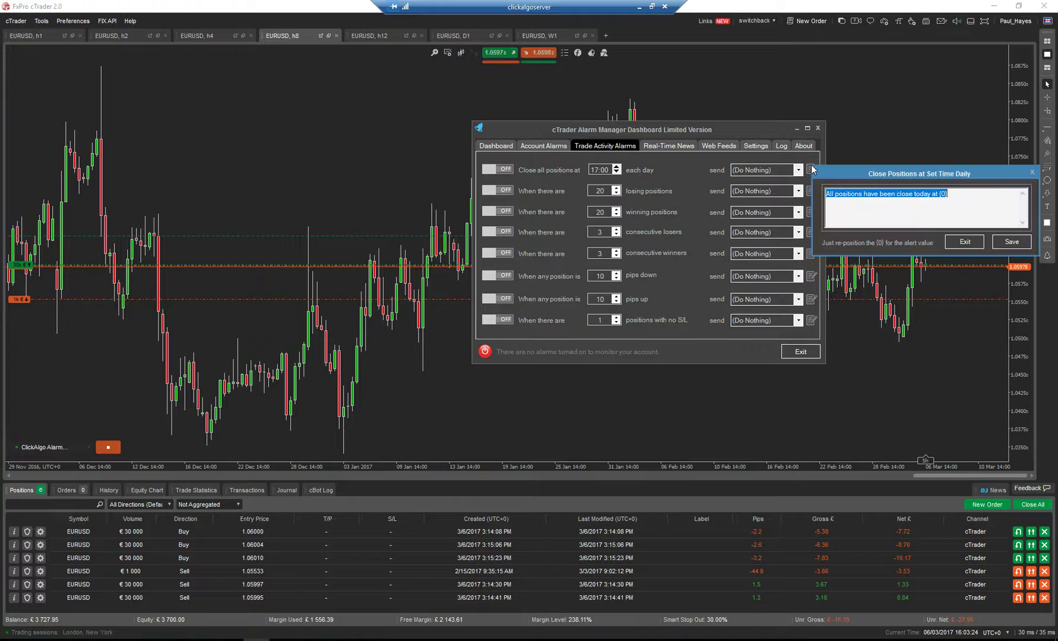
click(965, 242)
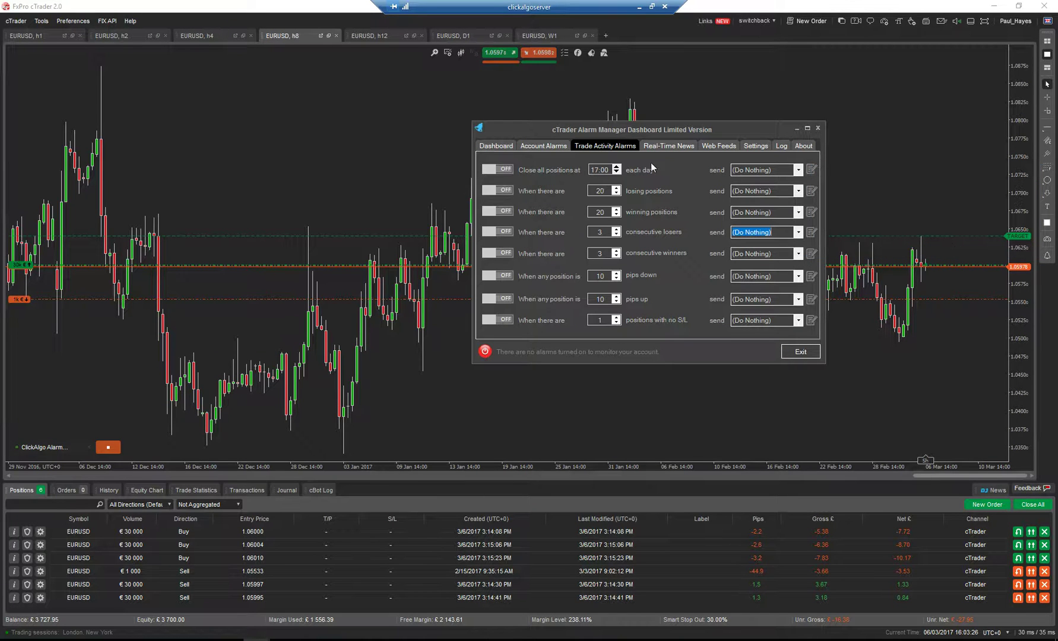
click(674, 146)
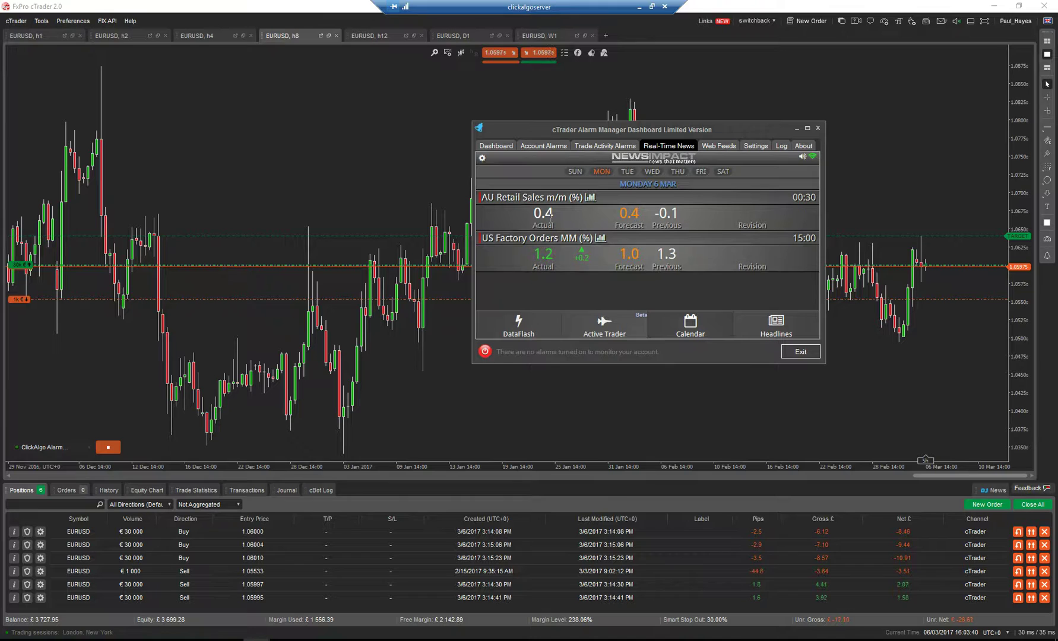
- Move the dashboard up-right, turn the news sound on, and set the AU Cash Rate DataFlash alert to say BUY
drag(550, 139, 678, 91)
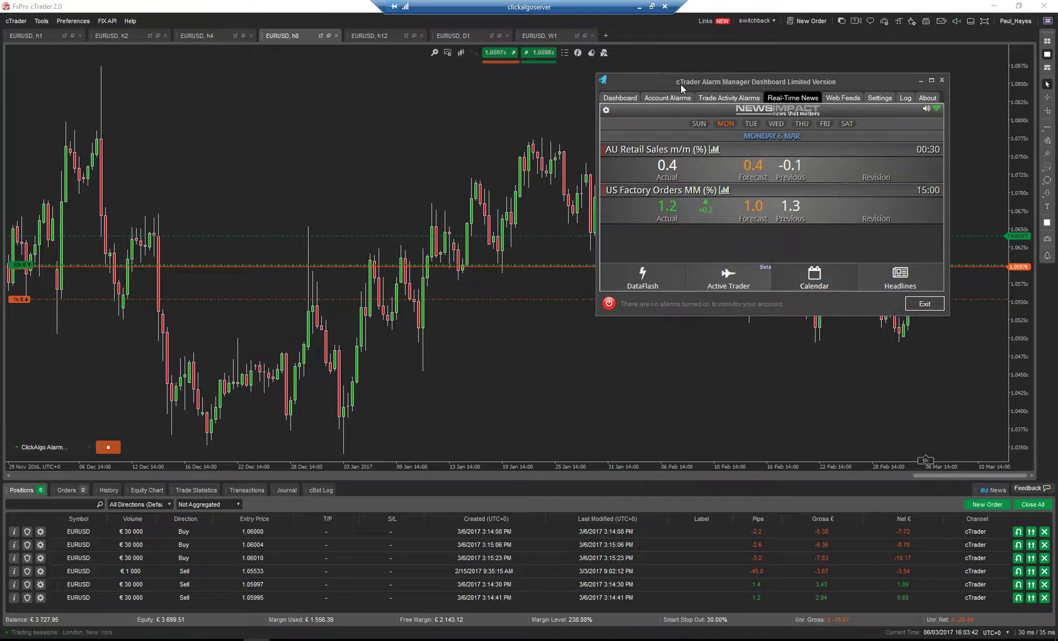
click(927, 108)
click(645, 277)
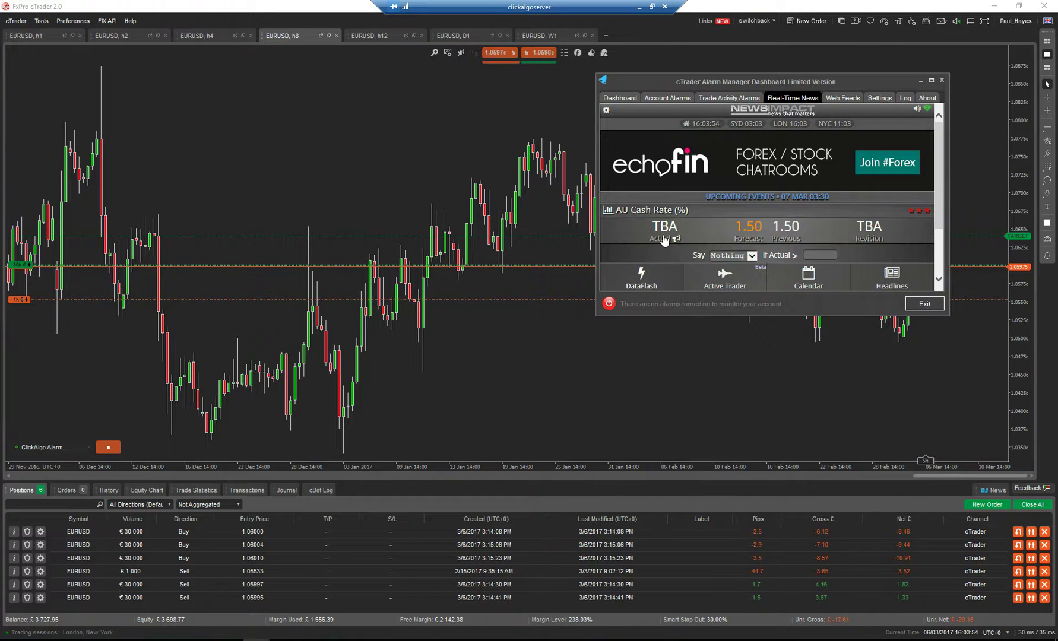
scroll(680, 225, down, 1)
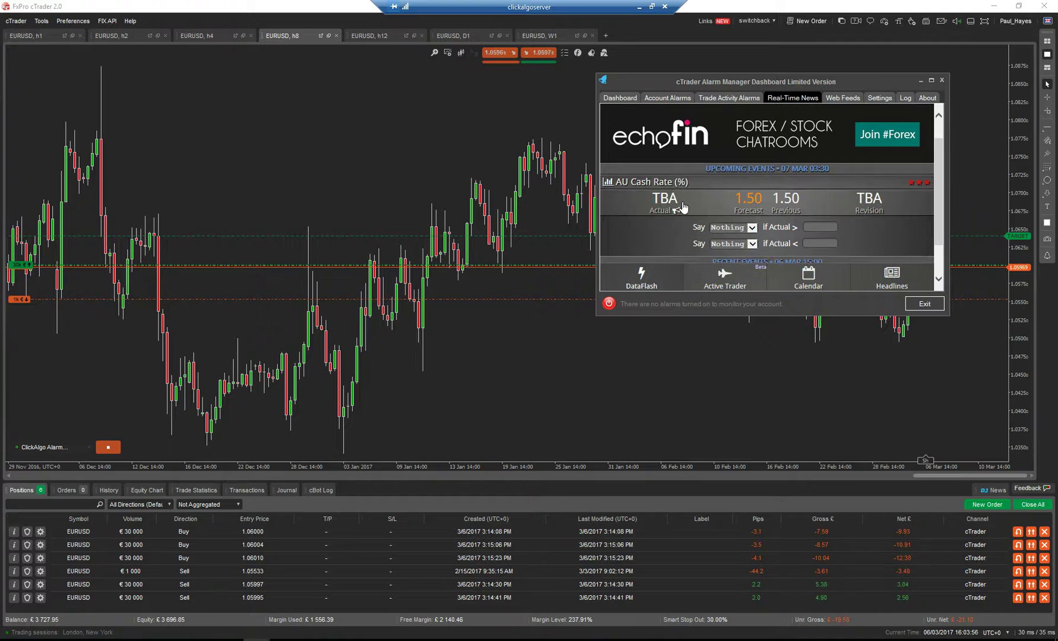
click(751, 227)
click(728, 236)
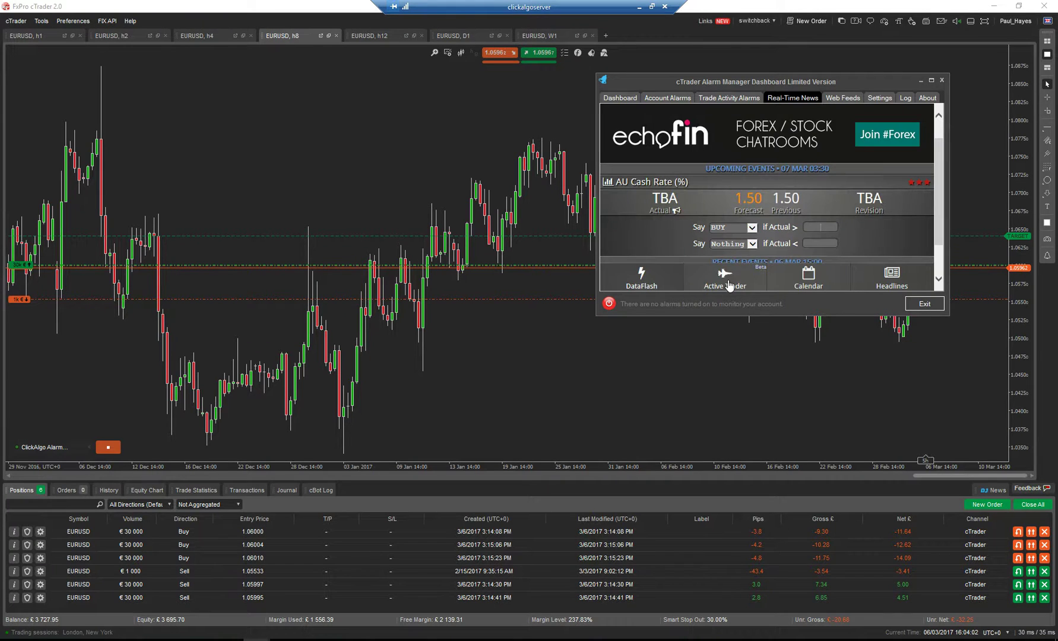
- Look through the Active Trader view and the news widget's user settings, then return to the Calendar
click(732, 274)
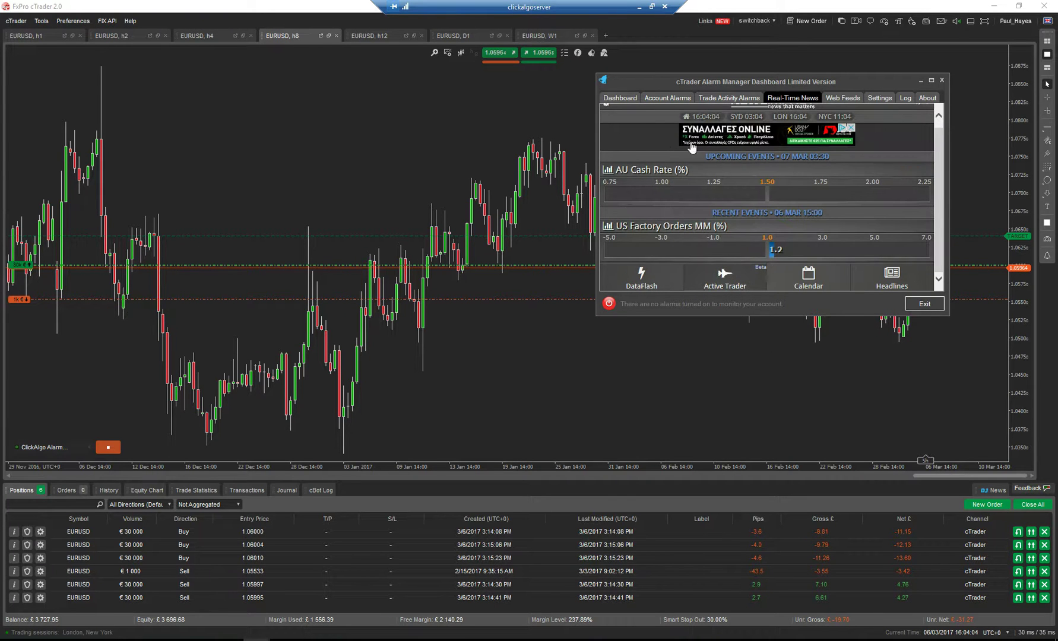
scroll(629, 128, up, 1)
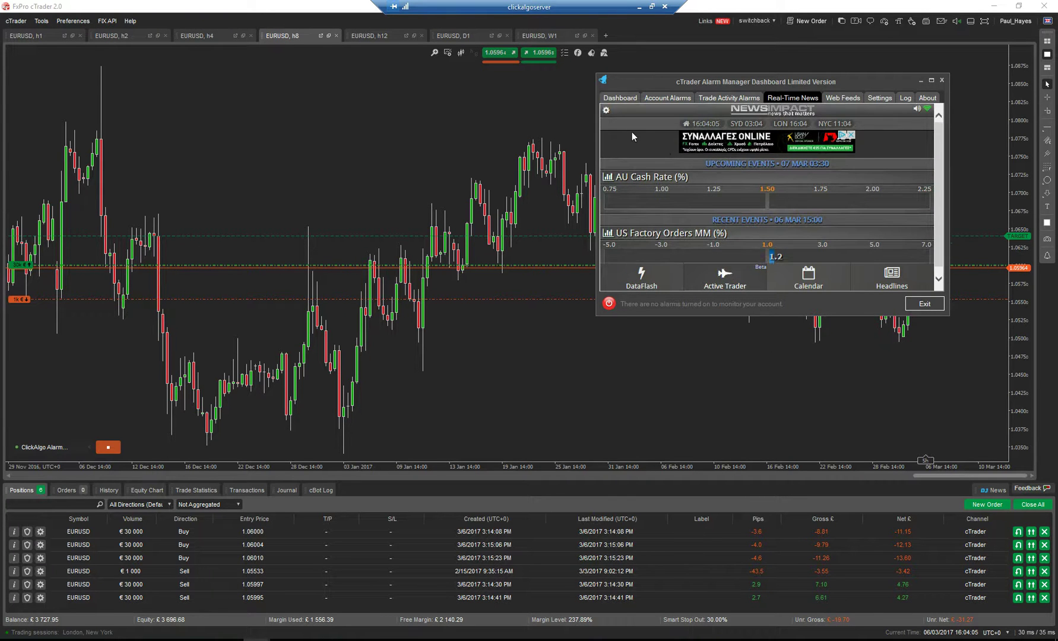
click(606, 111)
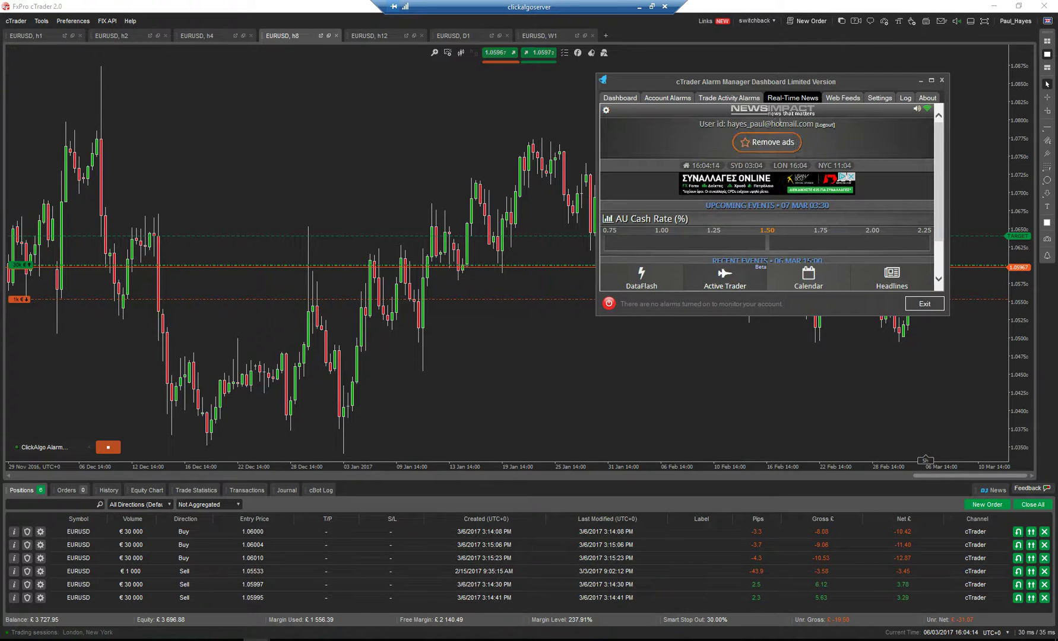
scroll(608, 119, down, 2)
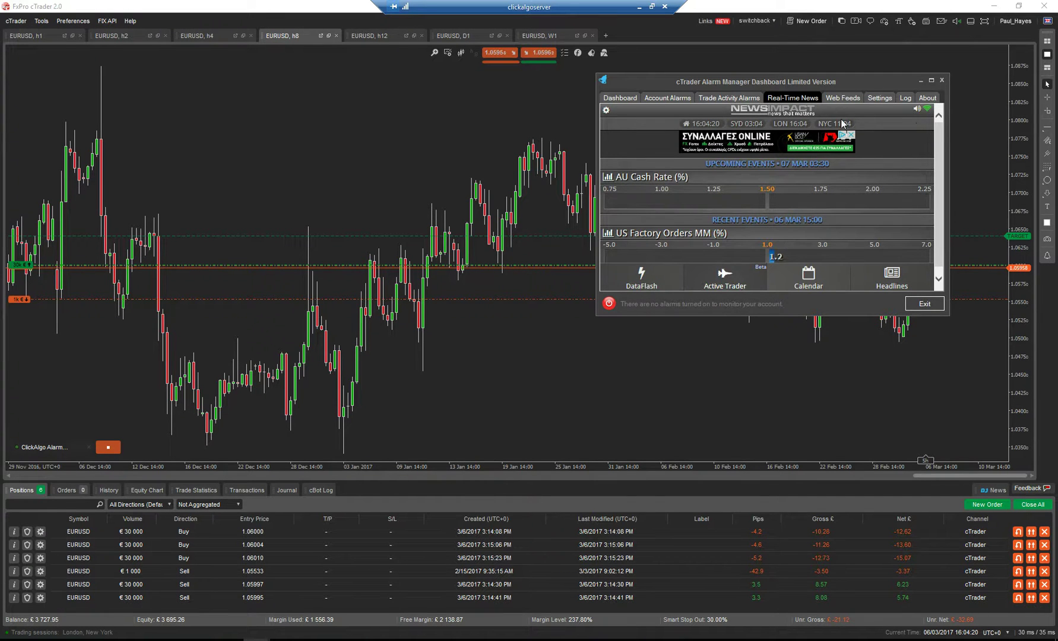
click(805, 285)
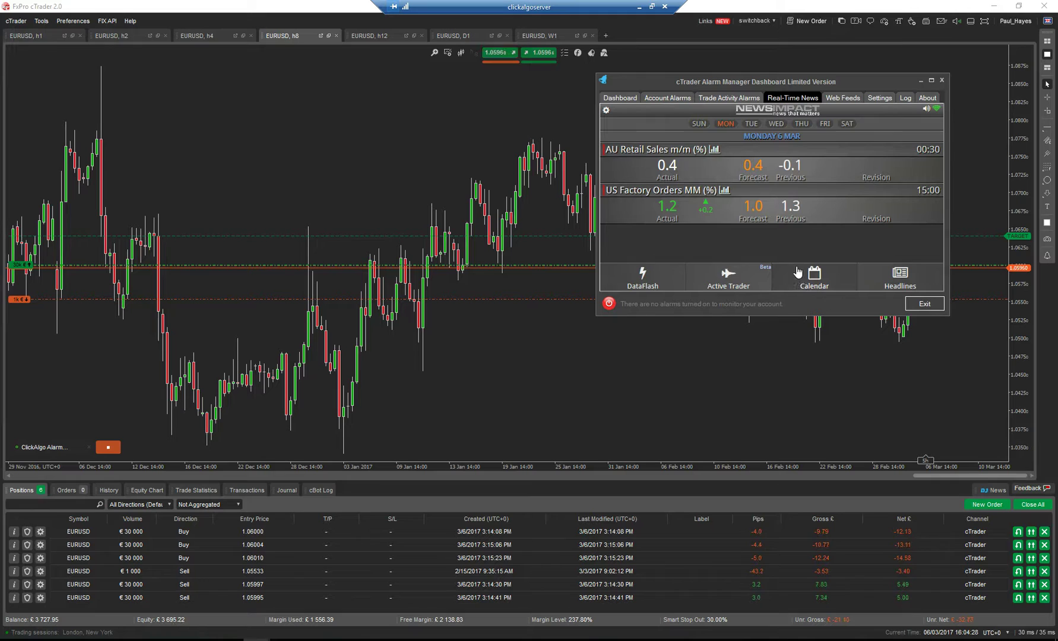
- Show the Web Feeds cards and browse the feed list, keeping Forex Zone Sentiment selected
click(843, 100)
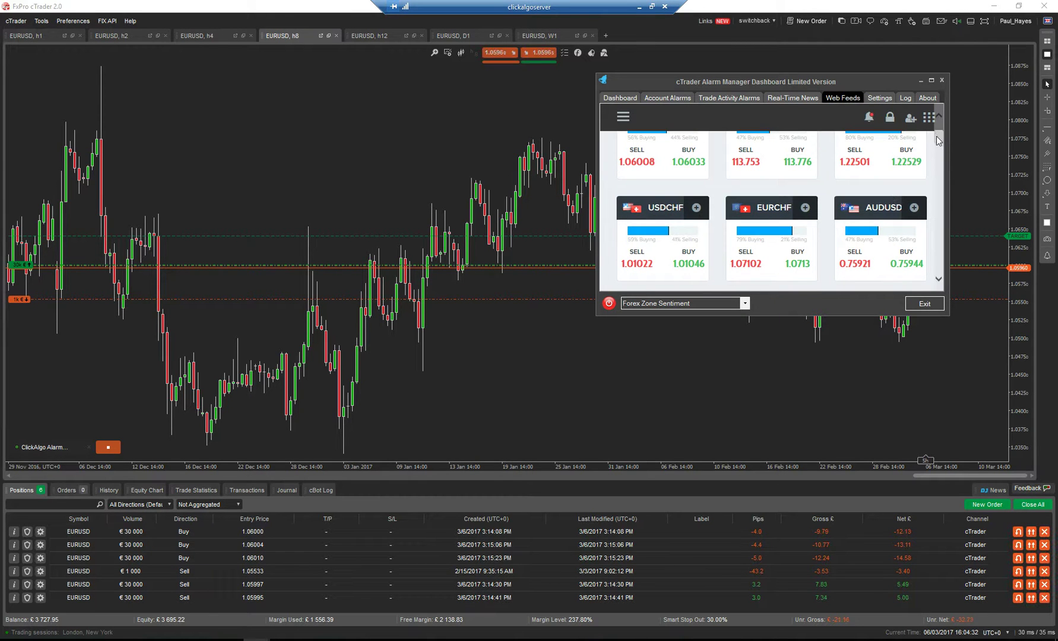
scroll(936, 127, up, 3)
scroll(936, 127, down, 2)
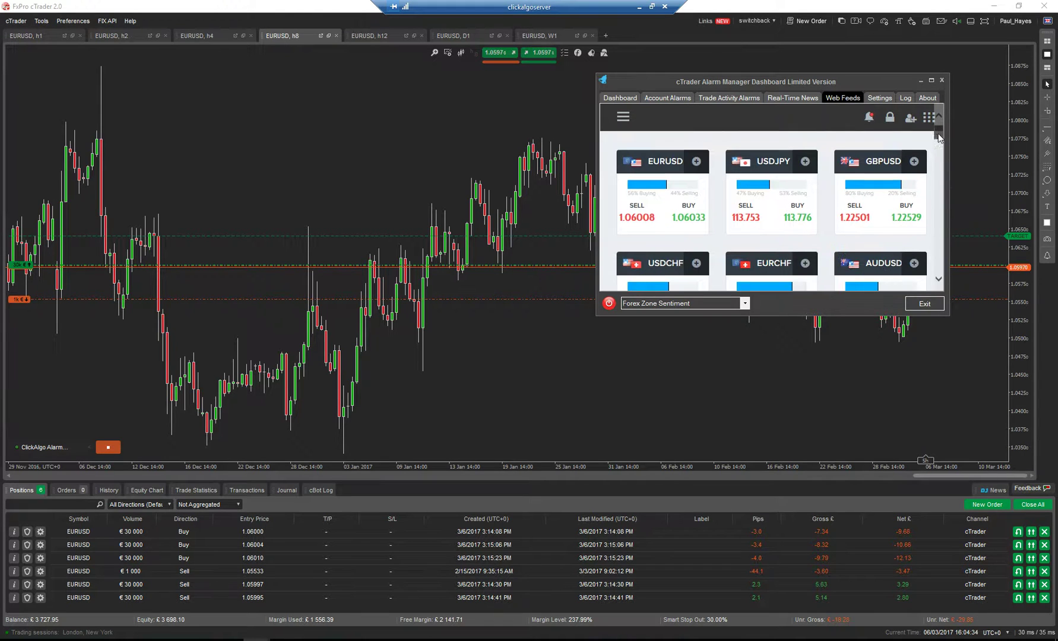
click(744, 304)
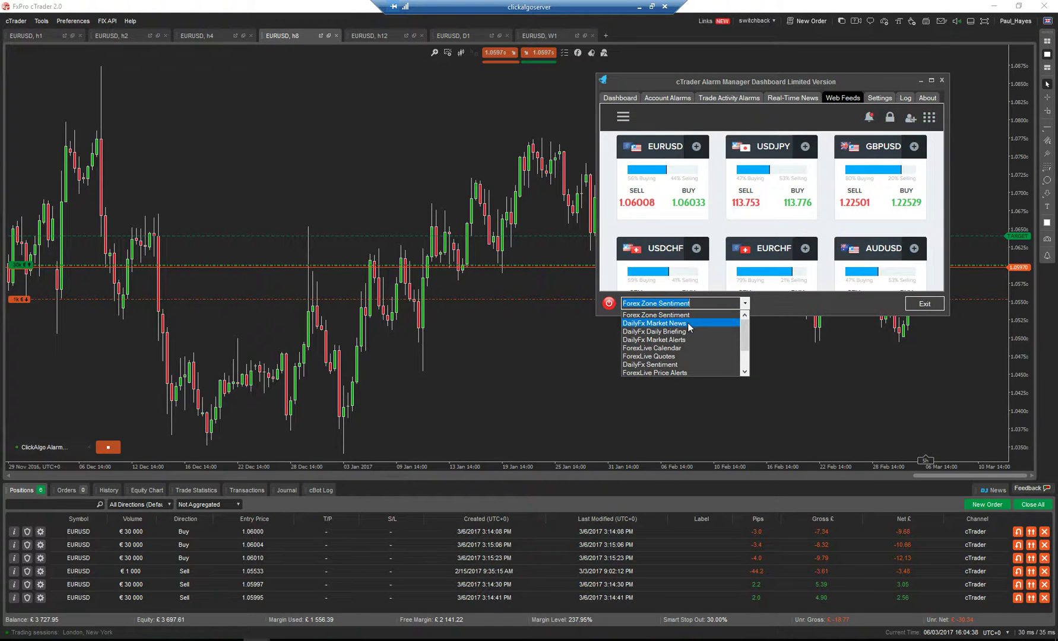
scroll(687, 336, down, 2)
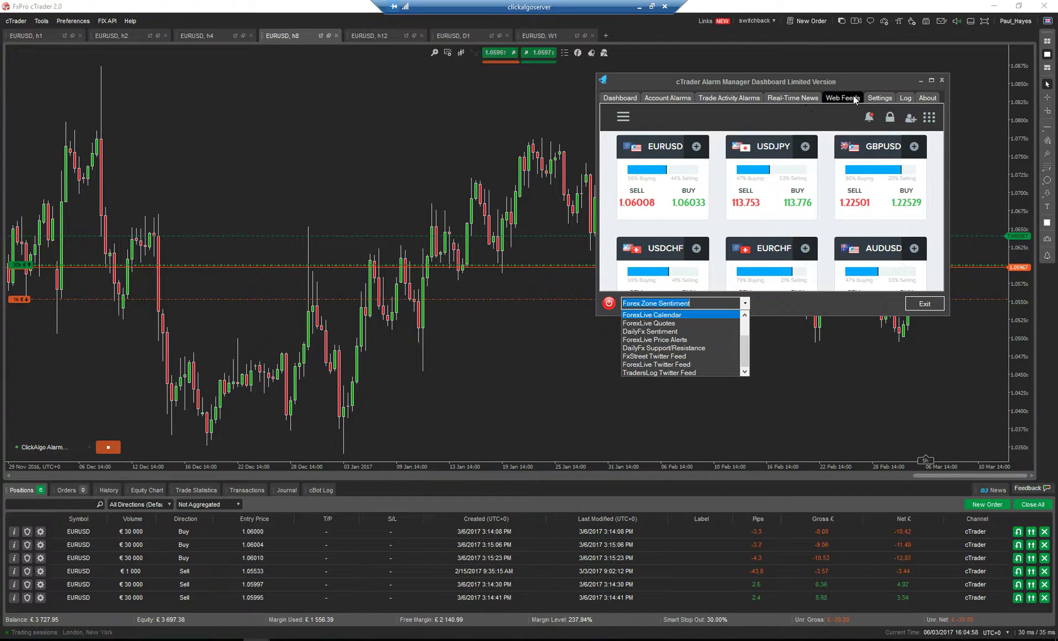
click(879, 101)
- Open the Settings page, shift the dashboard slightly left, toggle Always on-top, and view the Log
click(878, 100)
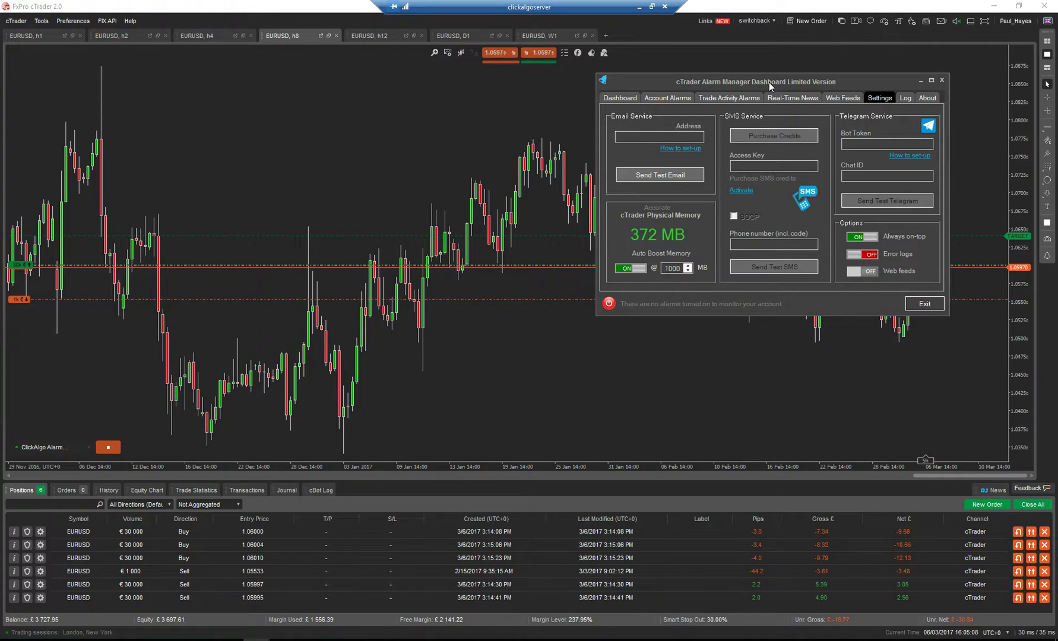
mouse_move(769, 84)
mouse_down()
mouse_move(495, 89)
mouse_move(771, 71)
mouse_up()
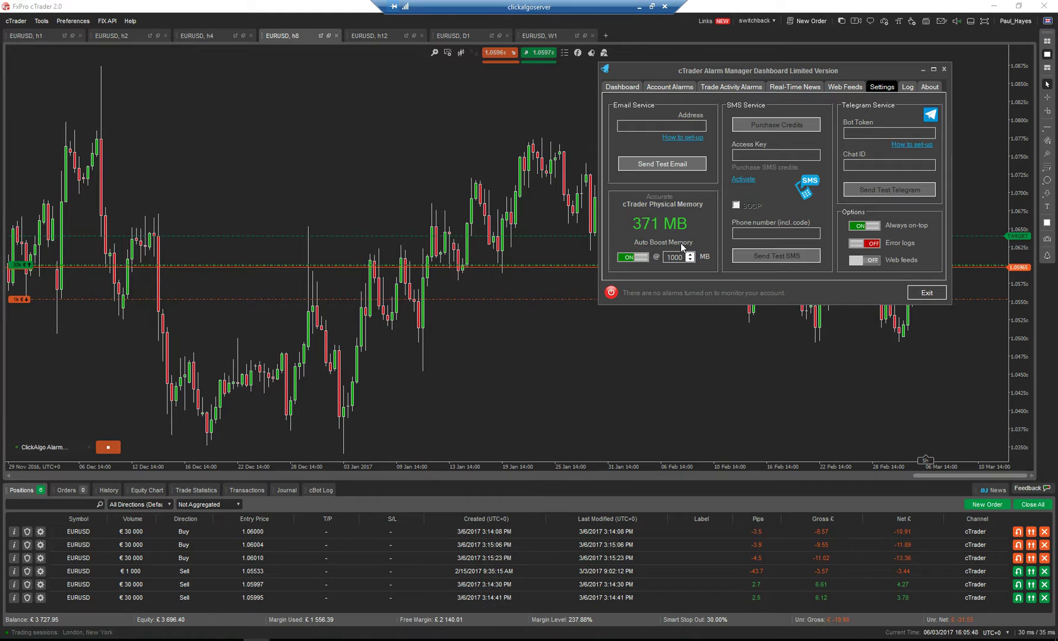
click(863, 226)
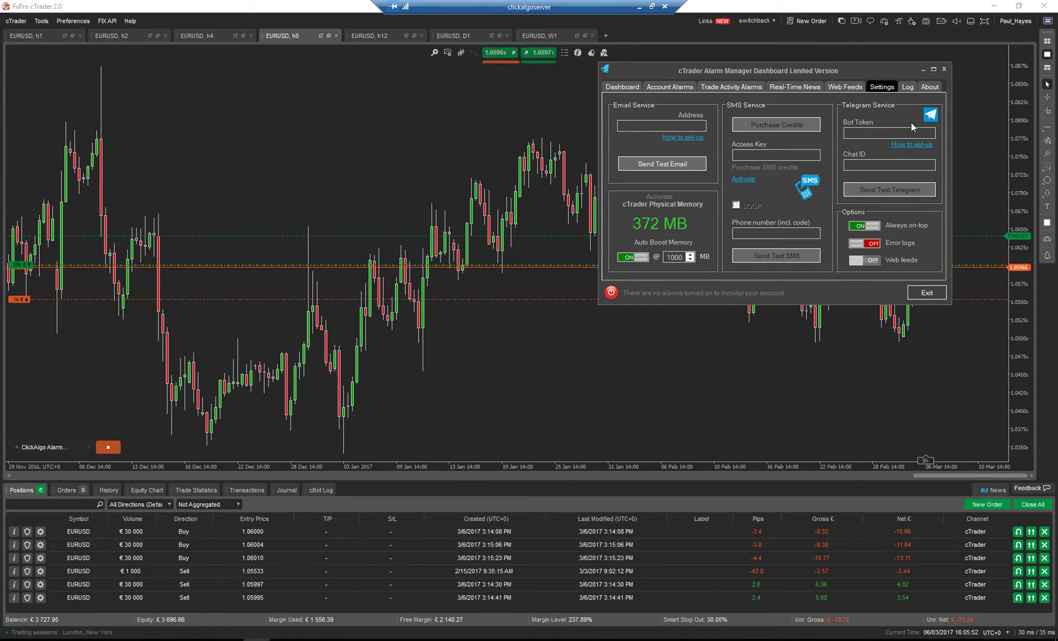
click(907, 88)
- Show ClickAlgo's About page and launch the Watch Video Manual link in the browser
click(932, 87)
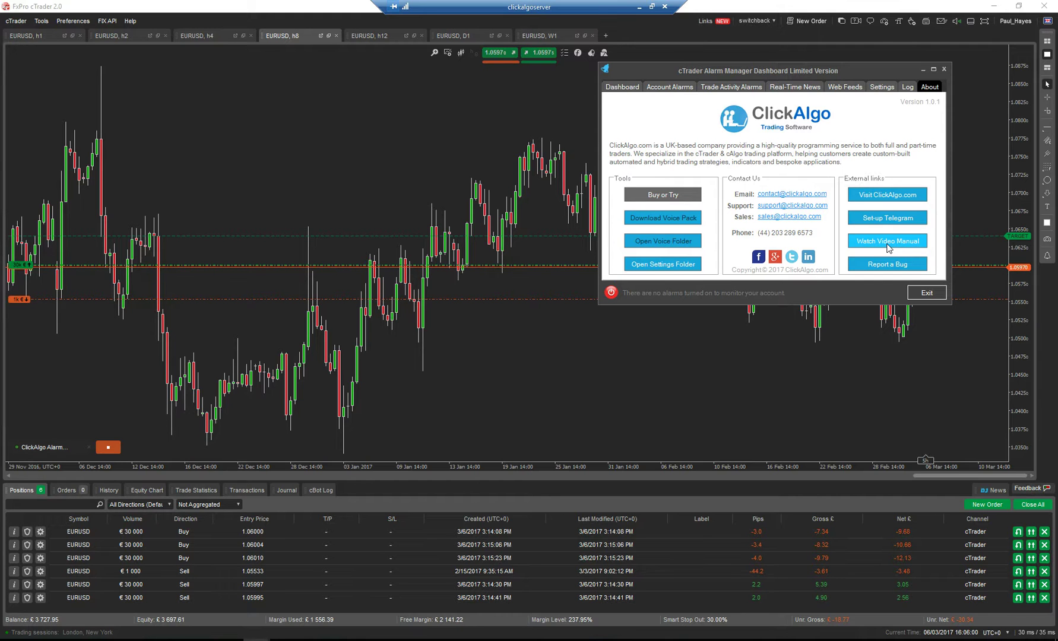
click(888, 246)
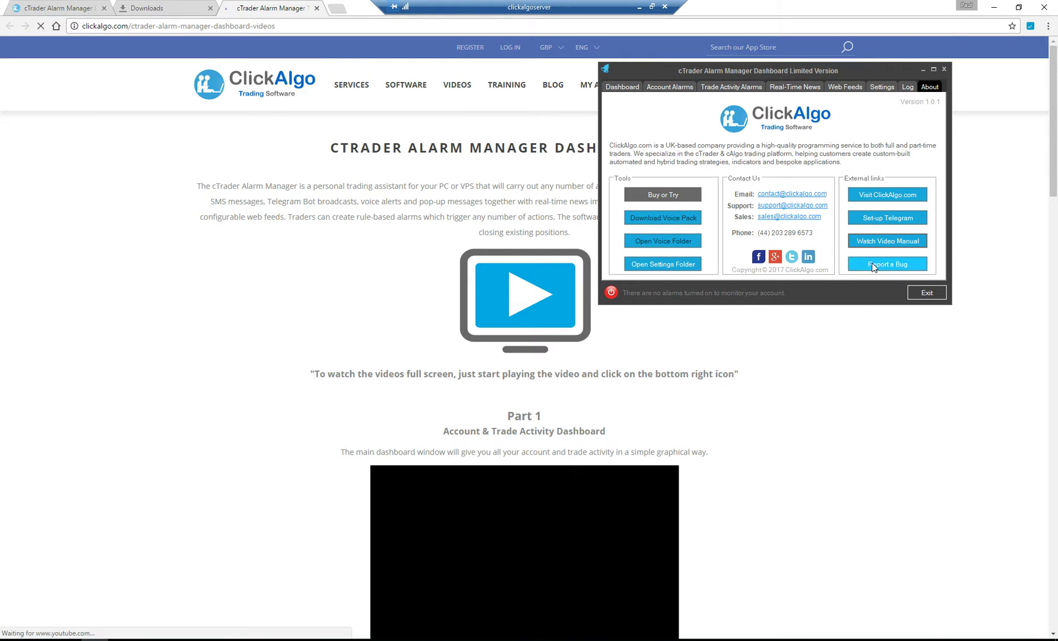
click(872, 265)
click(529, 351)
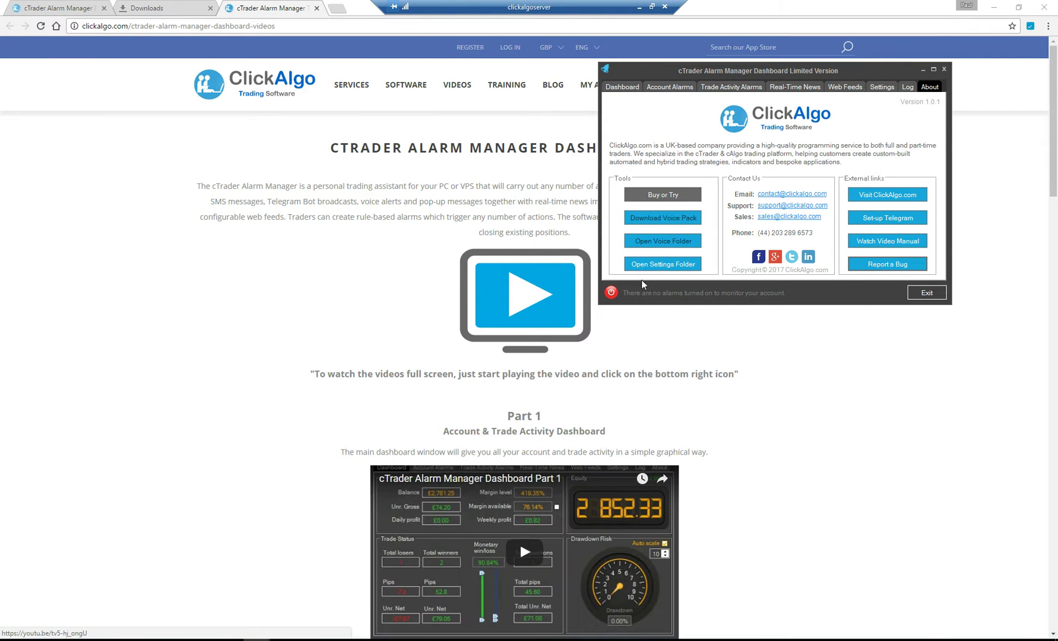
click(647, 260)
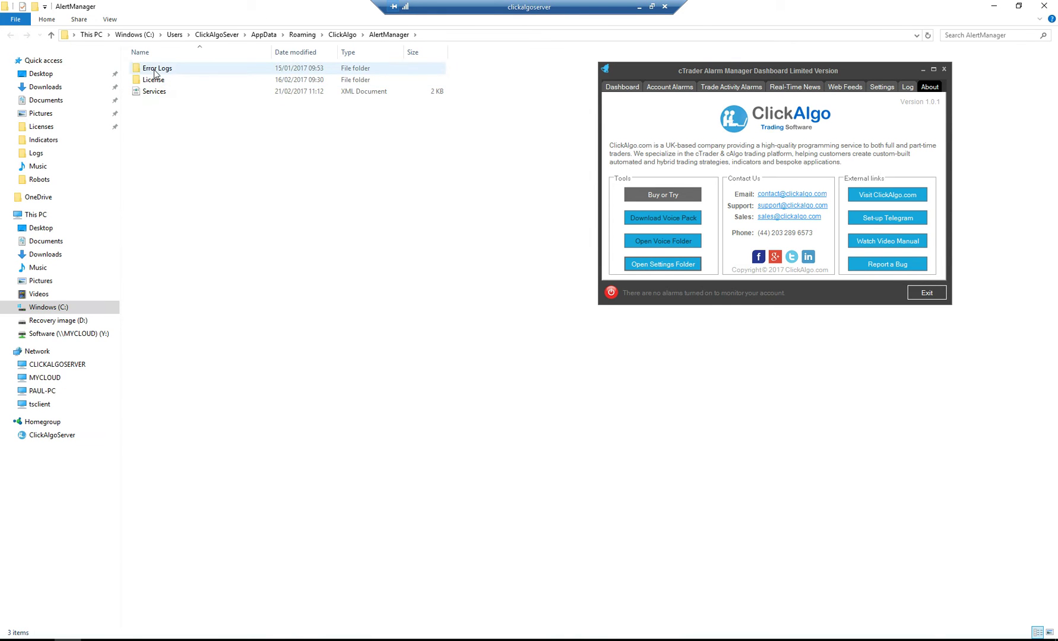
click(335, 35)
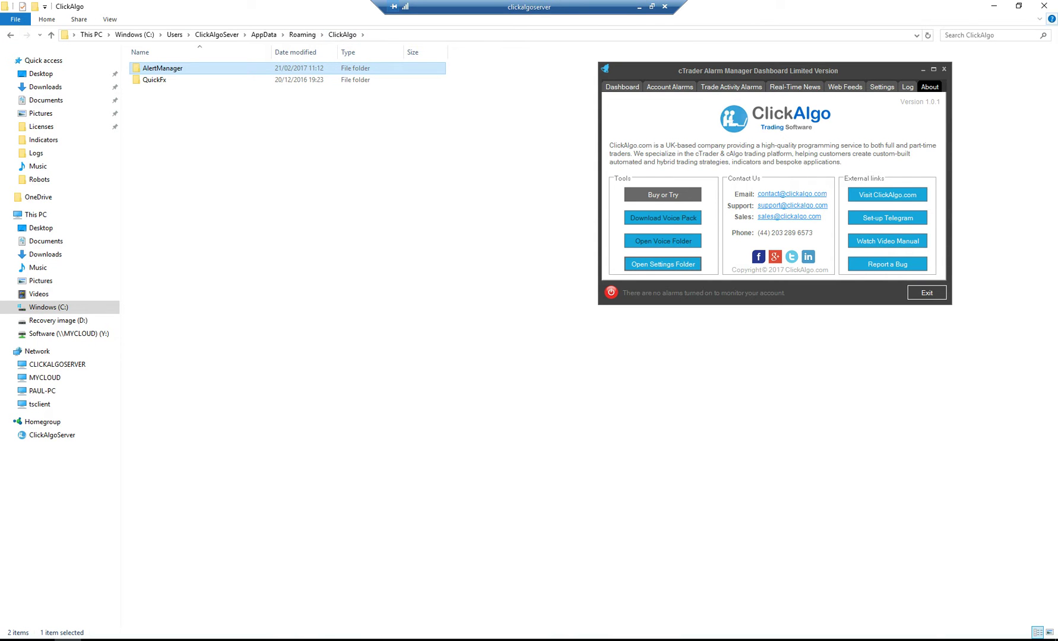
- Close File Explorer, open the £24.99 Alarm Manager Dashboard product page, and centre the dashboard's account overview over it
click(1043, 5)
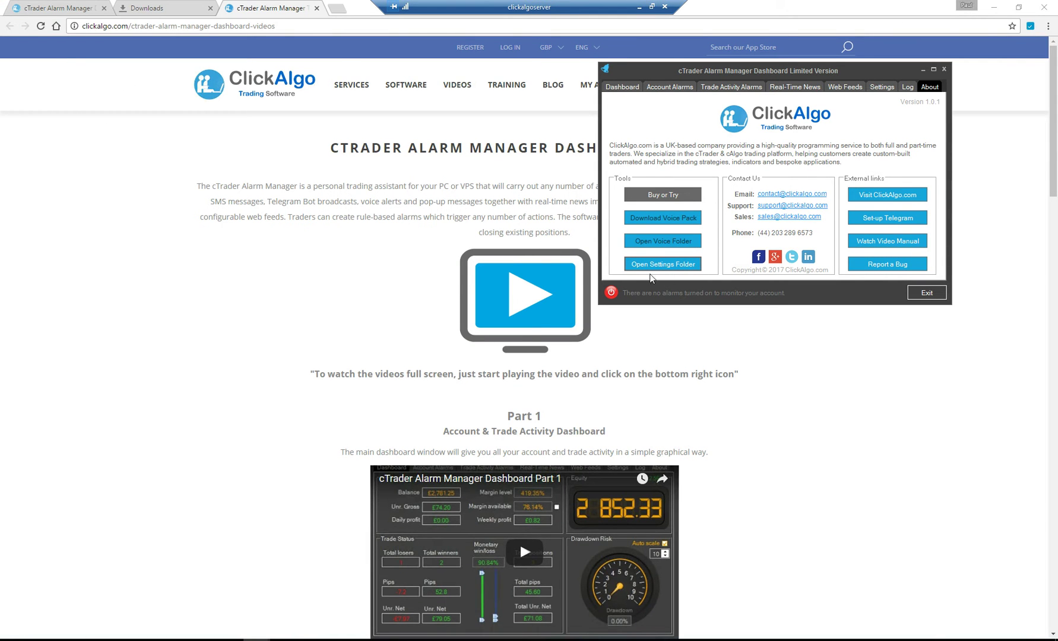
click(653, 196)
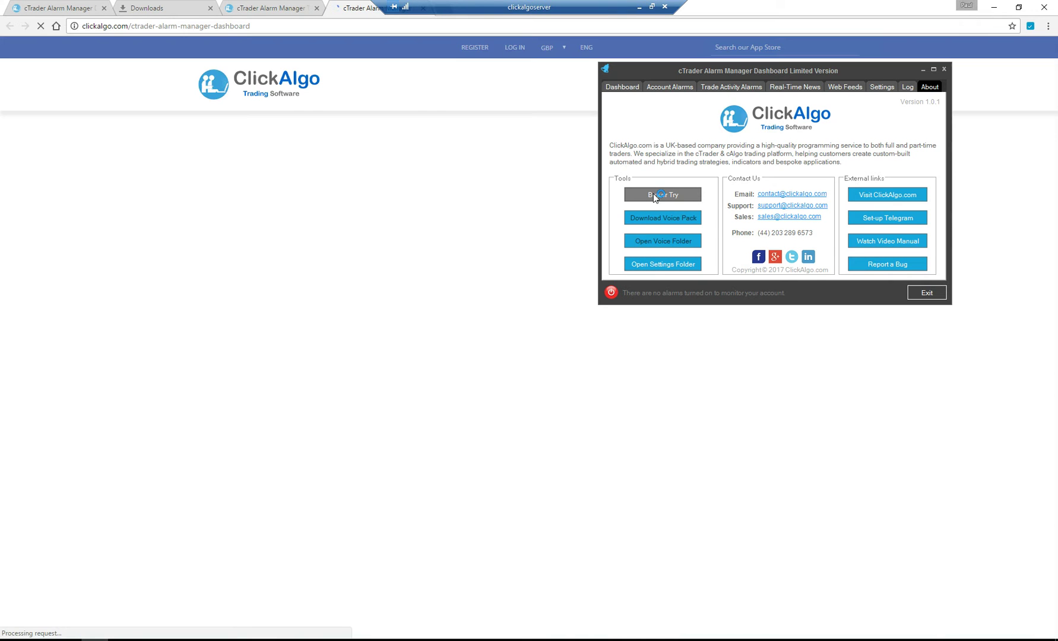
click(633, 88)
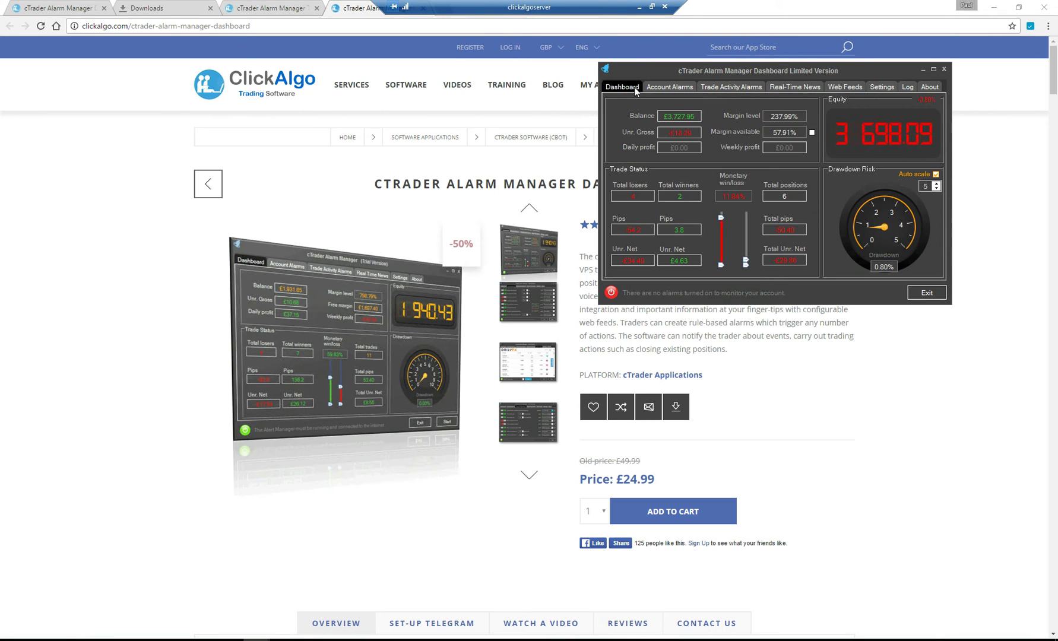
drag(810, 70, 564, 201)
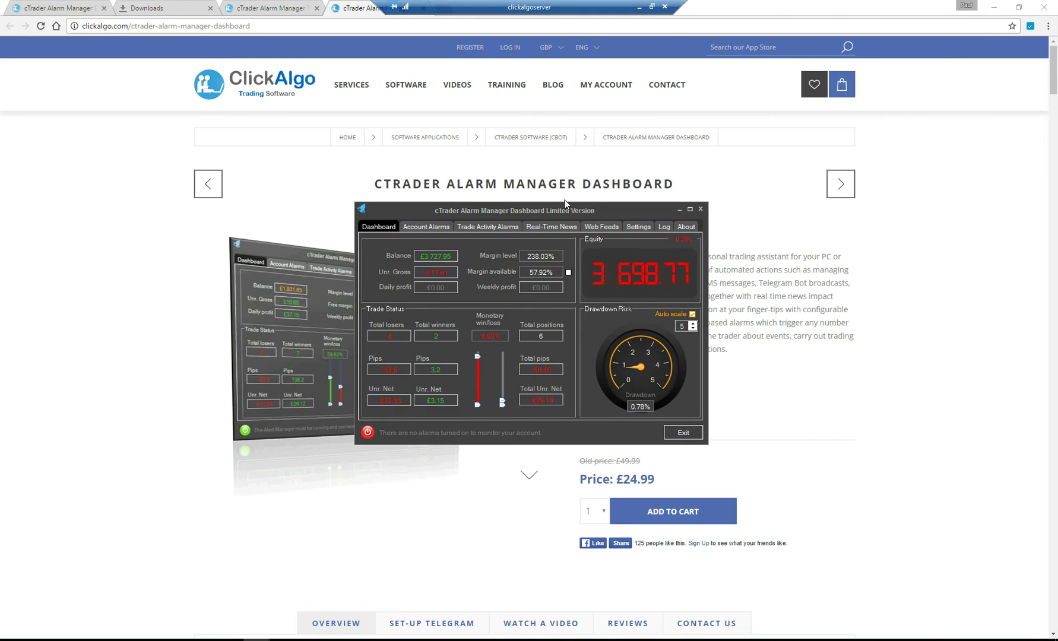